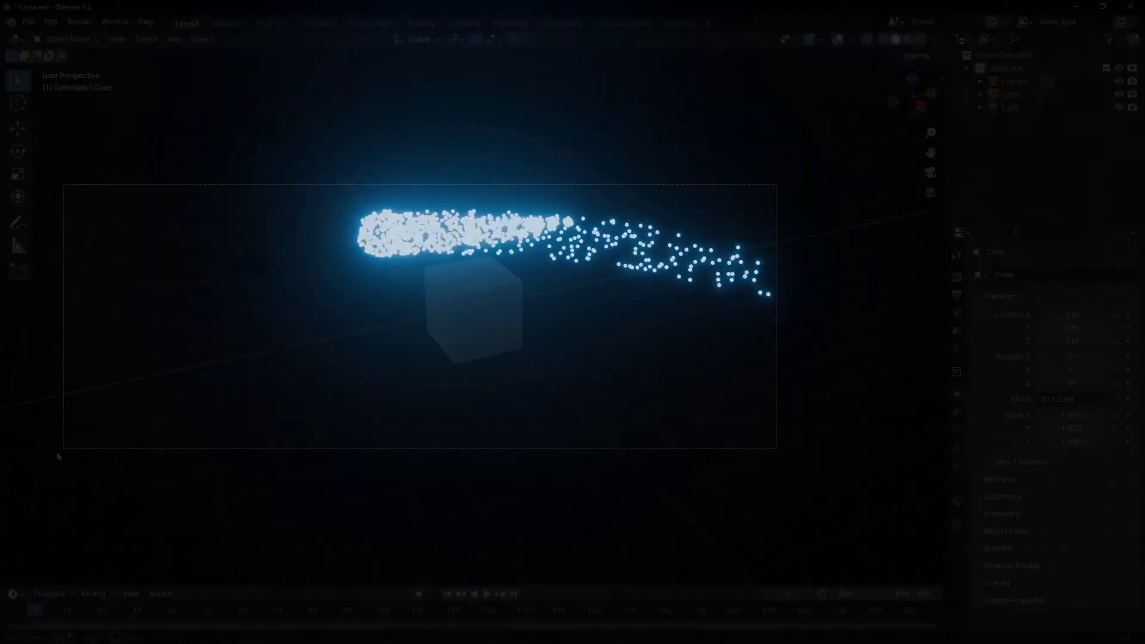
Step: Delete the default scene objects and add a UV sphere
drag(58, 457, 60, 454)
key(Delete)
click(175, 39)
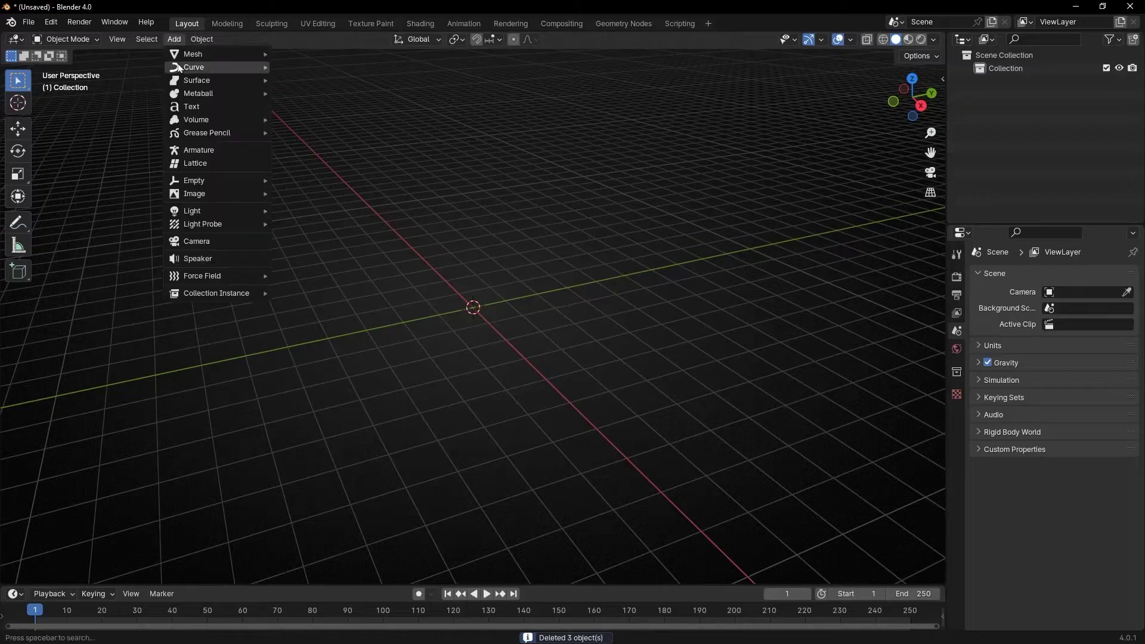
mouse_move(199, 56)
click(309, 94)
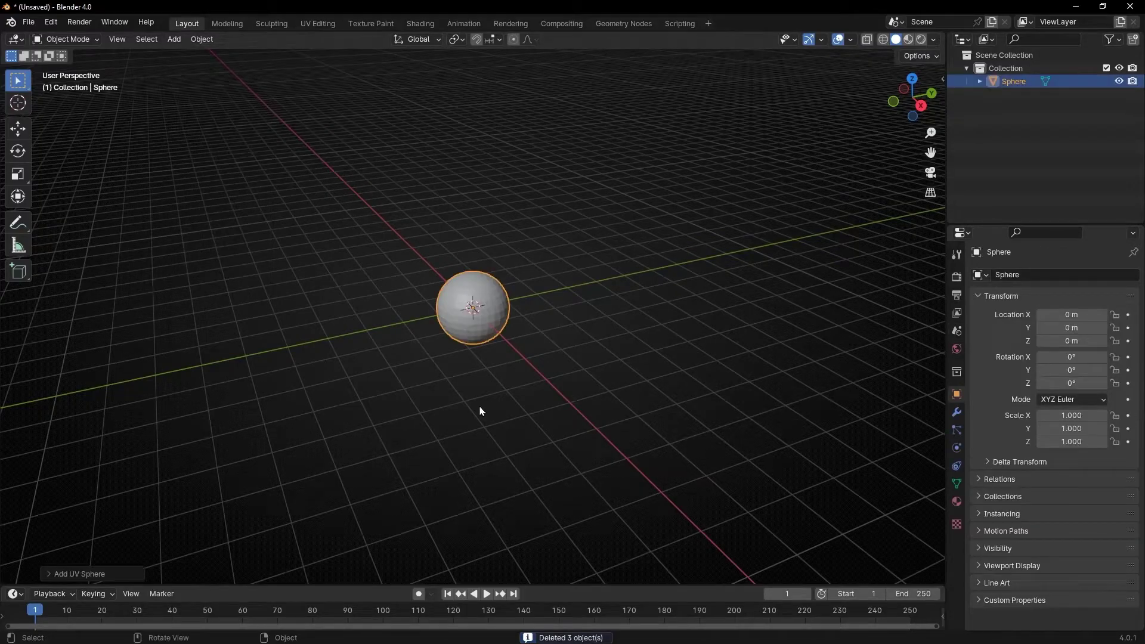
Step: Add a particle system to the sphere and play the animation to watch particles fall
click(836, 346)
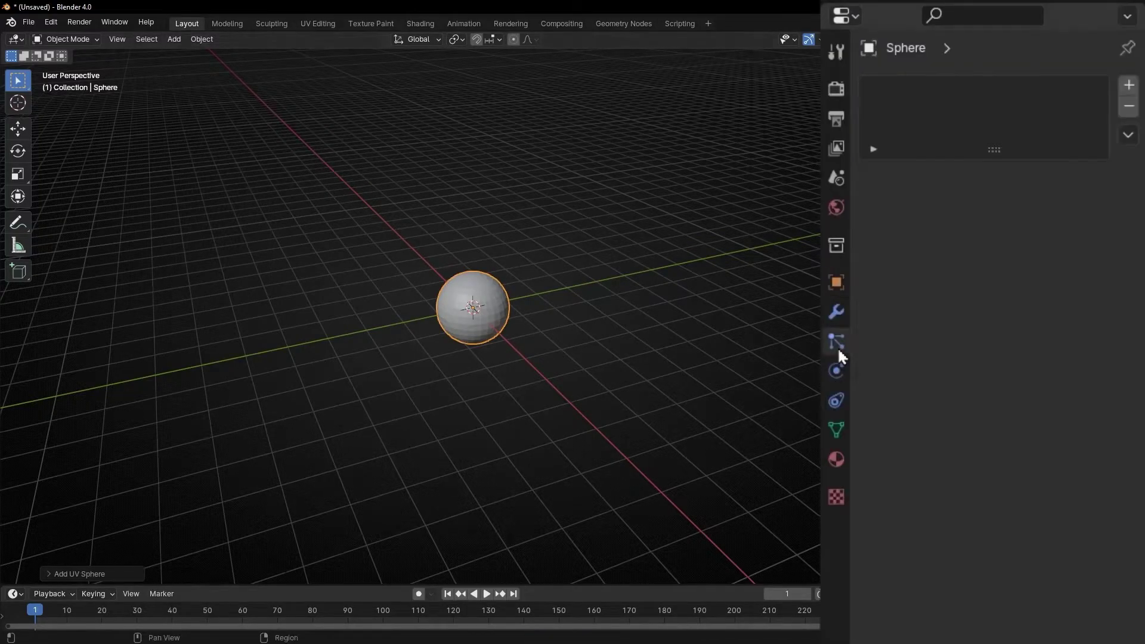
click(1129, 87)
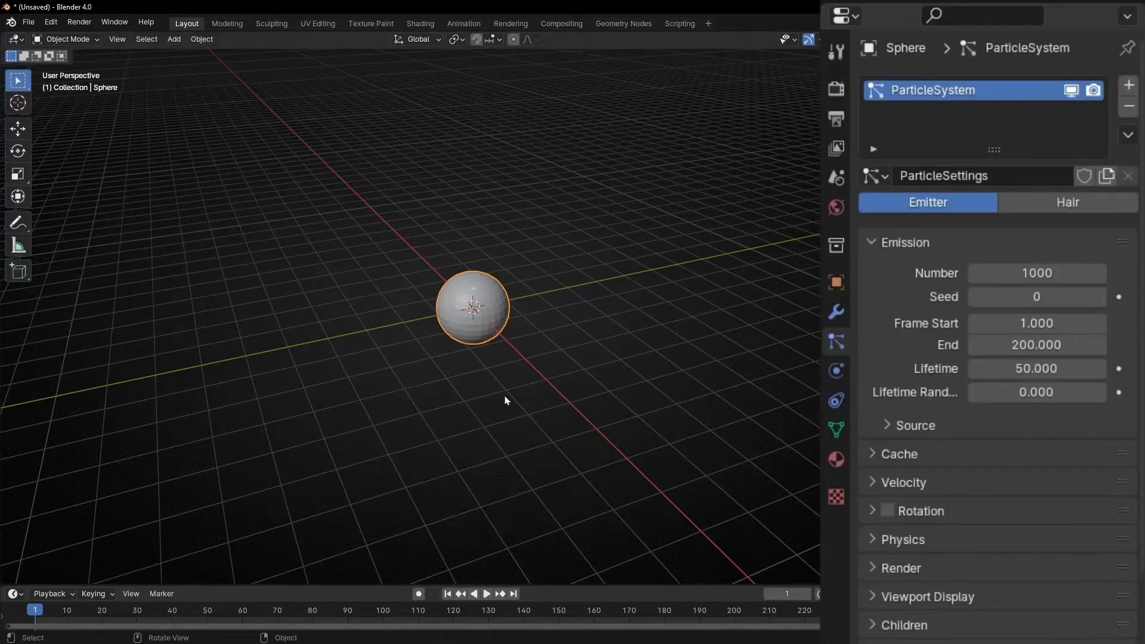
key(space)
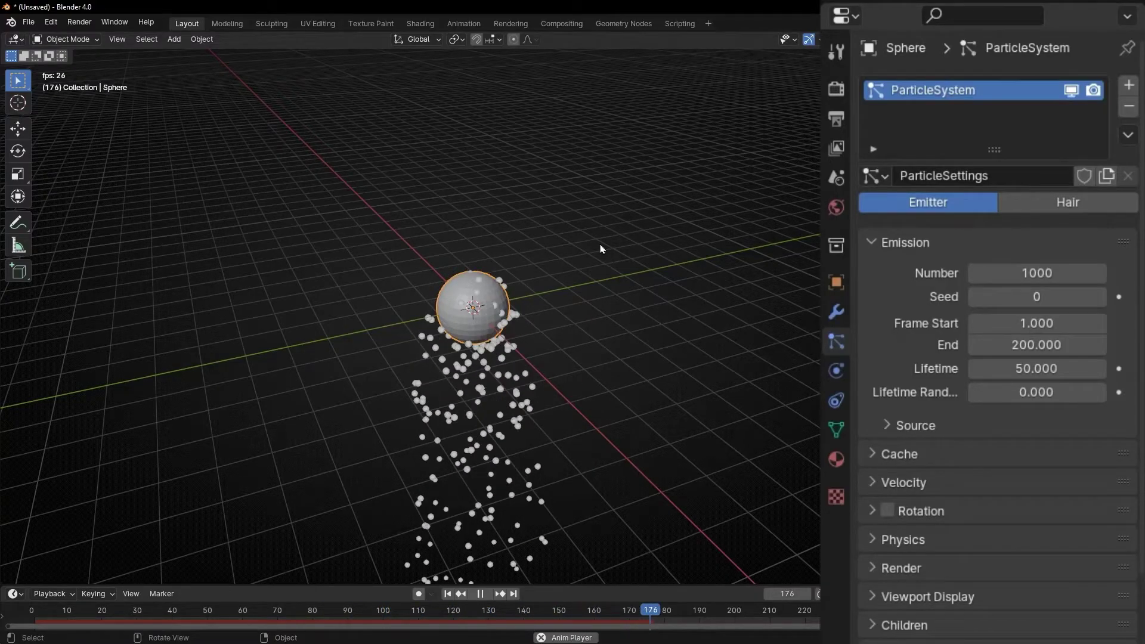
Step: Set particle Lifetime and emission End both to 250 frames, matching the scene's end frame
click(838, 187)
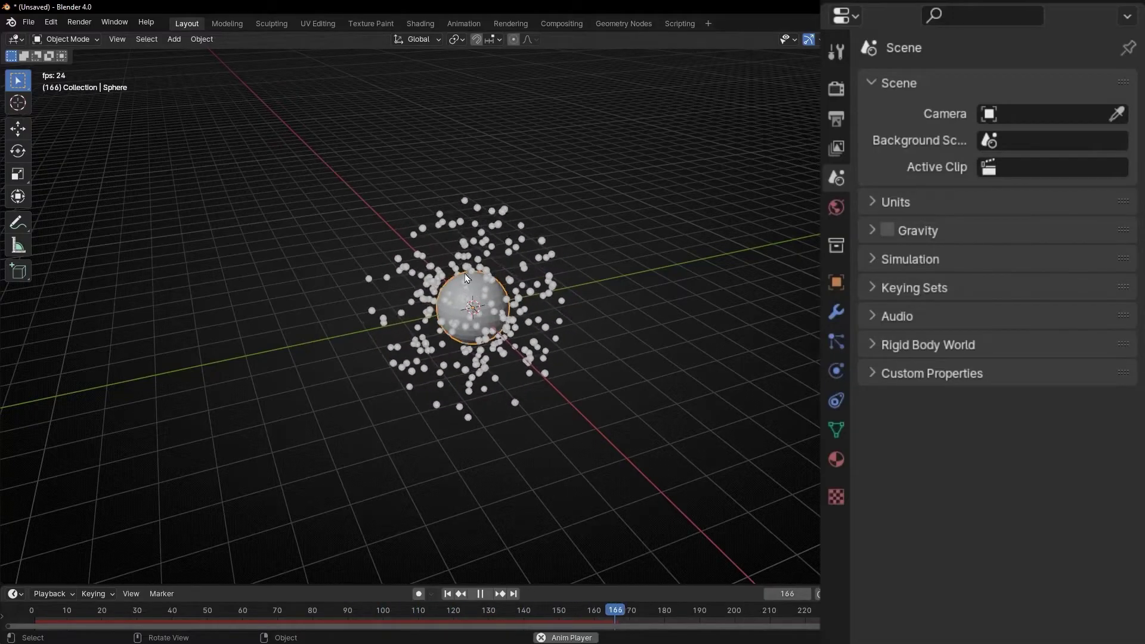
click(835, 343)
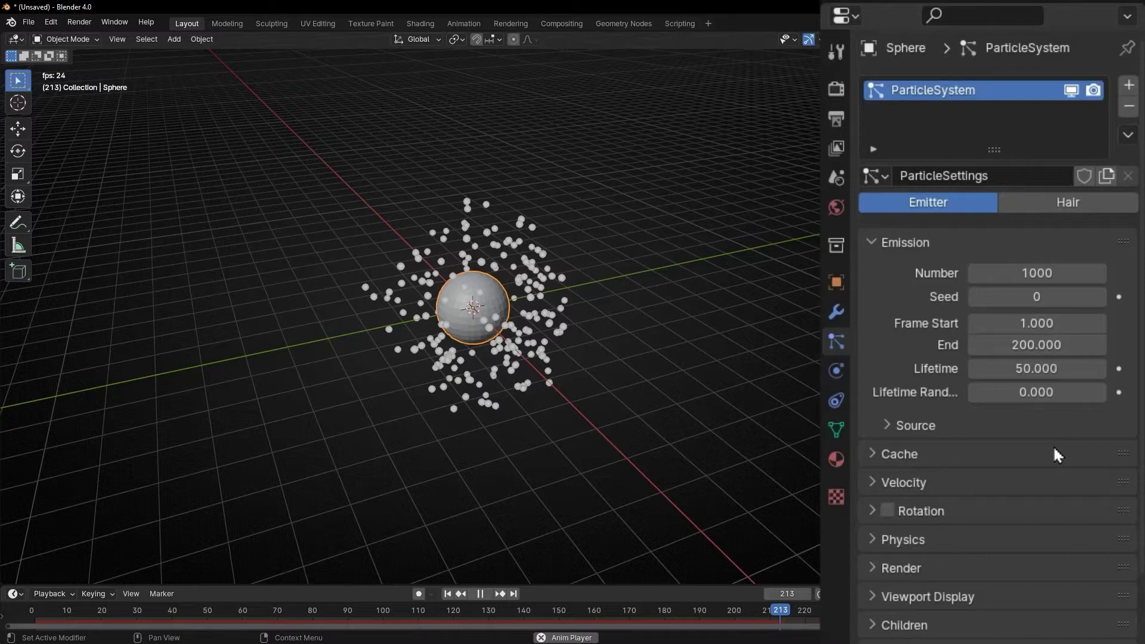
click(1044, 370)
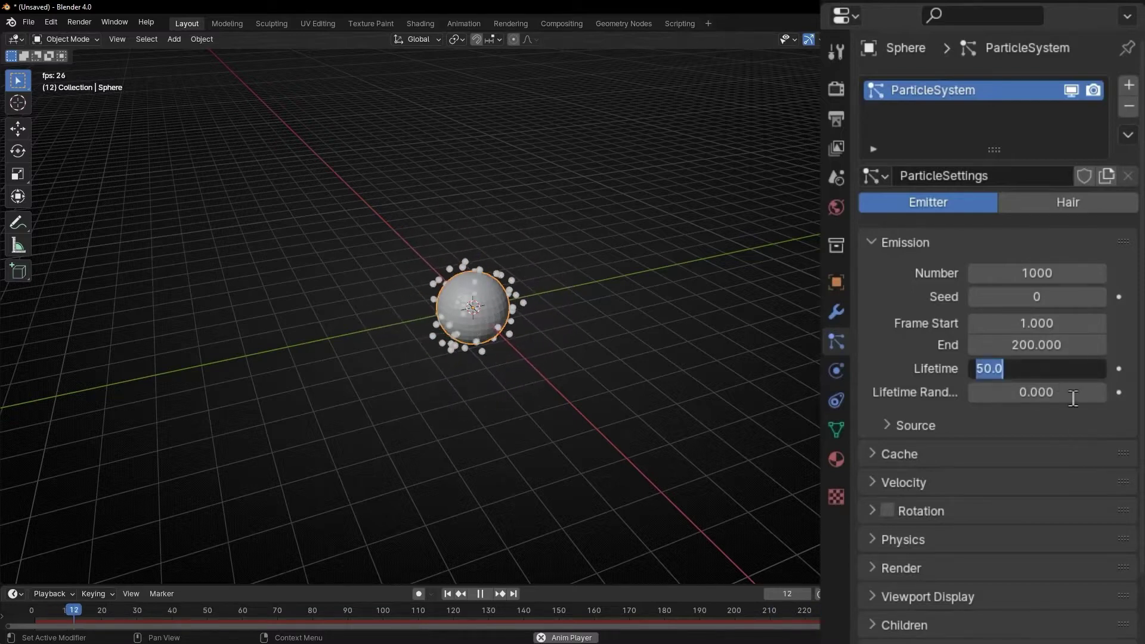
text(250)
key(Return)
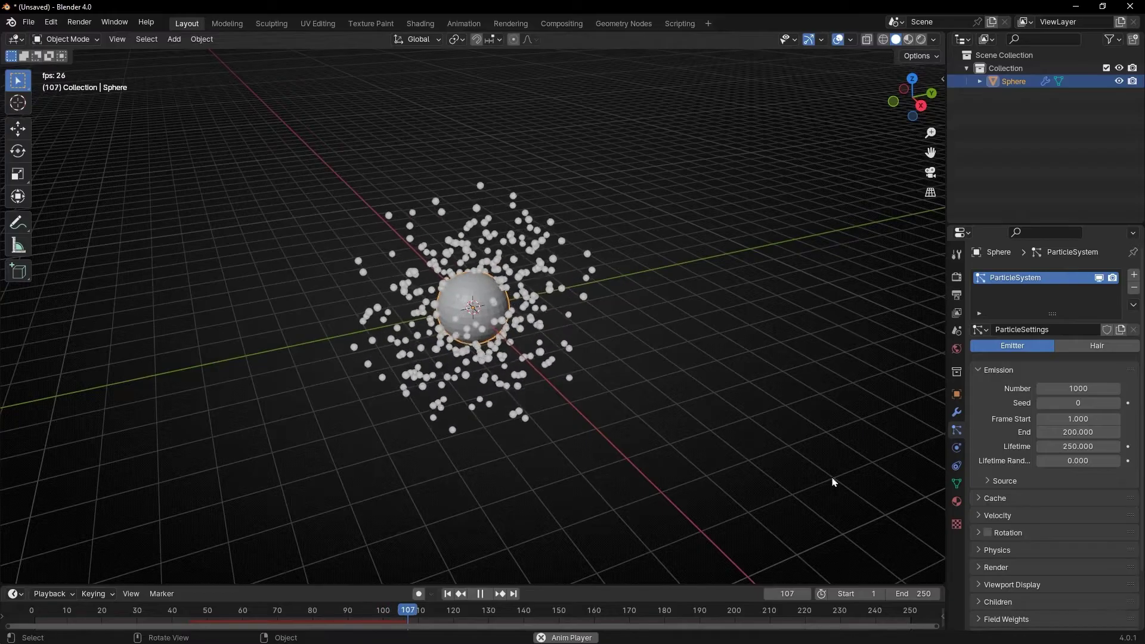
click(1085, 434)
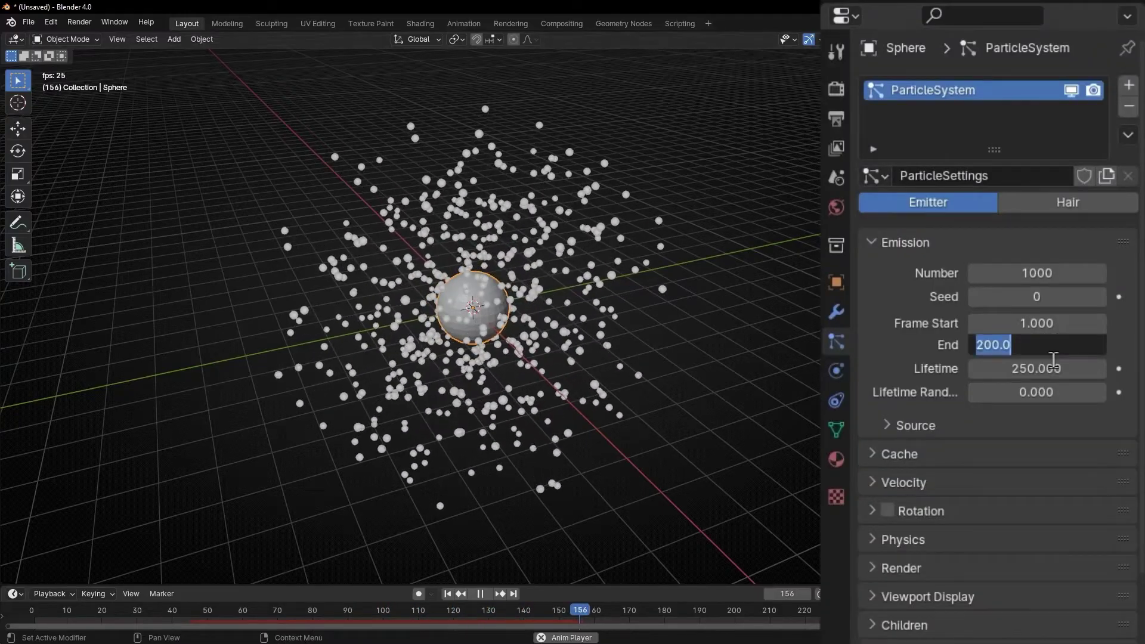
text(250)
key(Return)
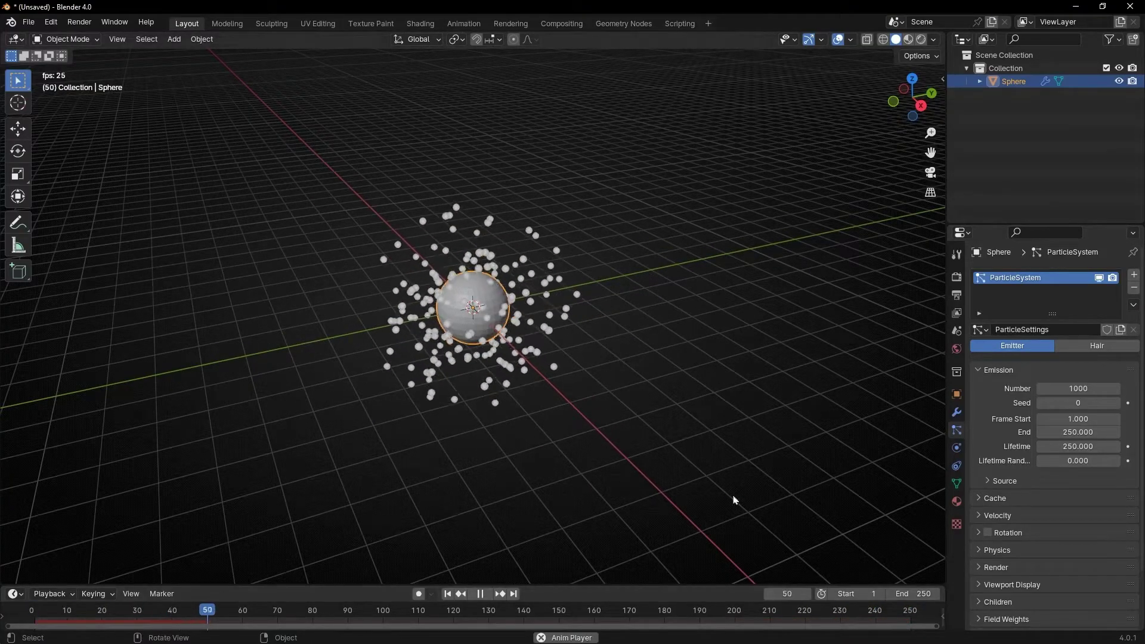
Step: Shrink the sphere to about a quarter of its size and replay the animation
key(Escape)
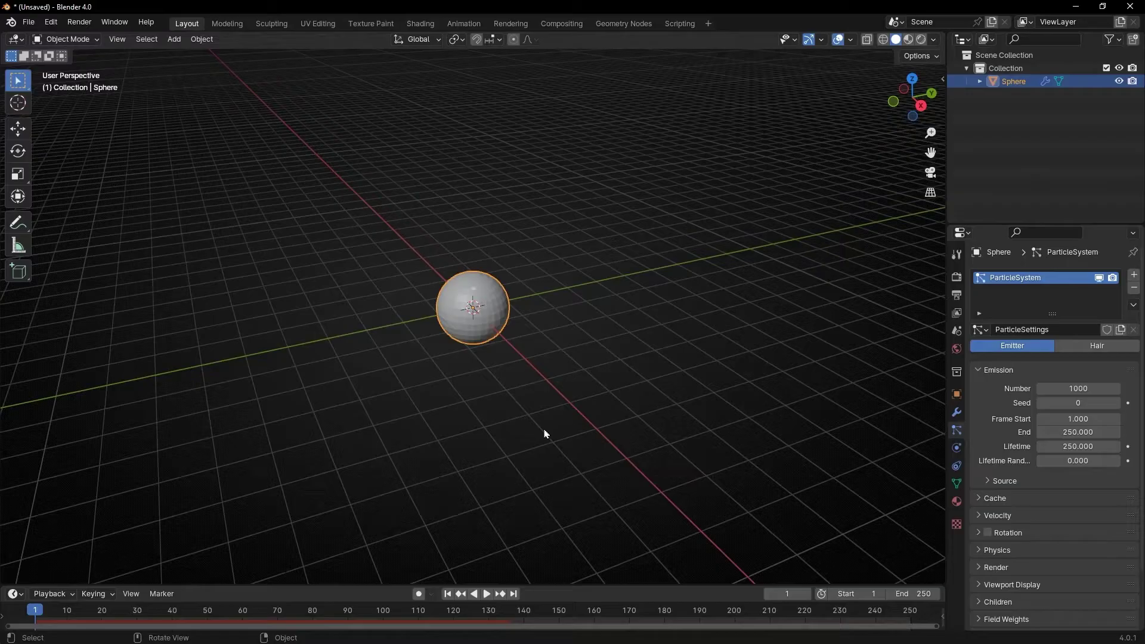
key(s)
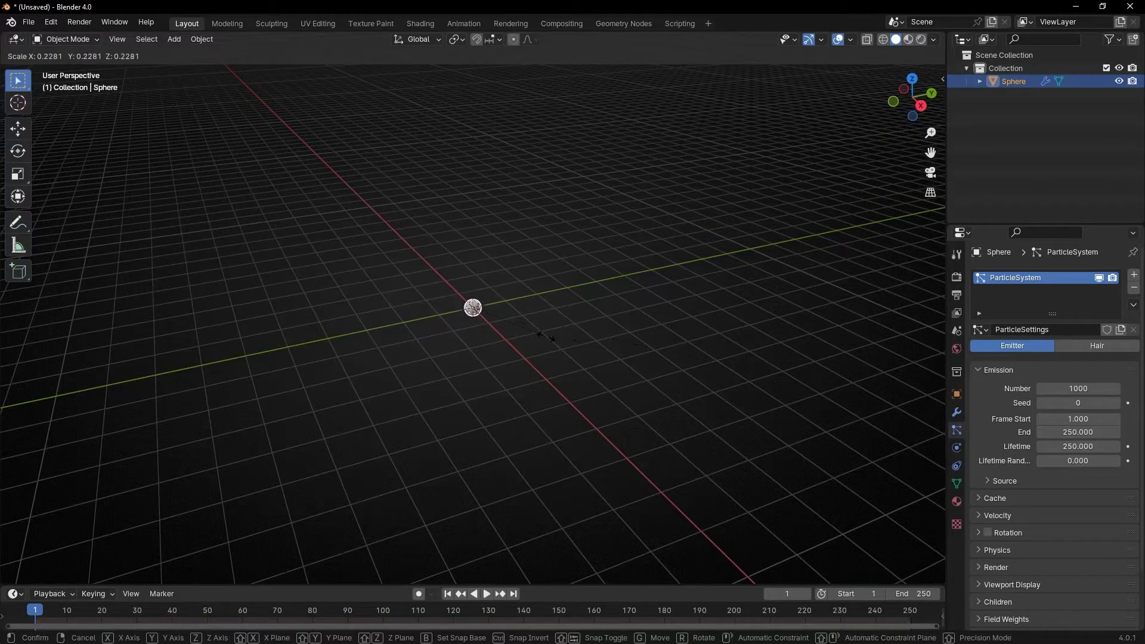
click(546, 336)
key(space)
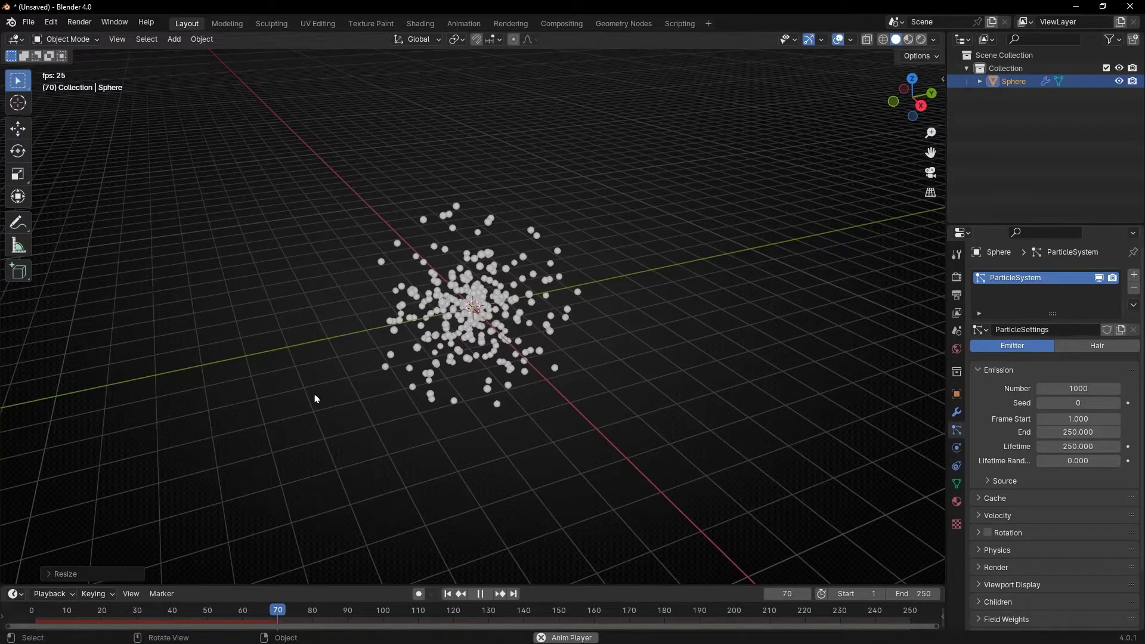
key(space)
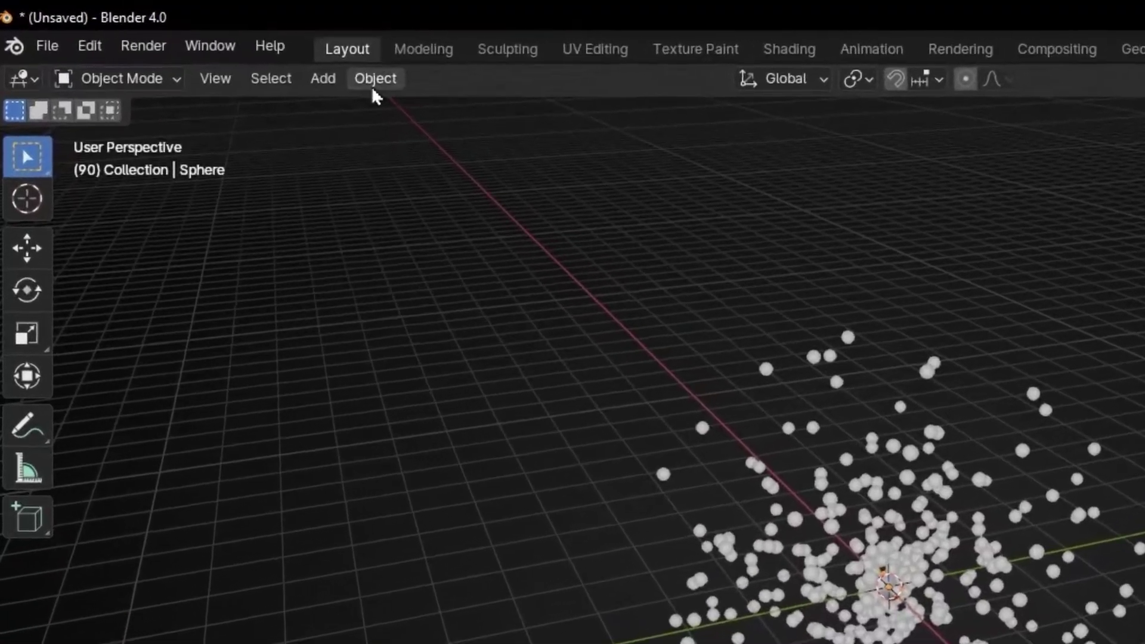
Step: Confirm in Preferences Add-ons that Add Curve: Extra Objects is enabled
click(323, 79)
mouse_move(323, 148)
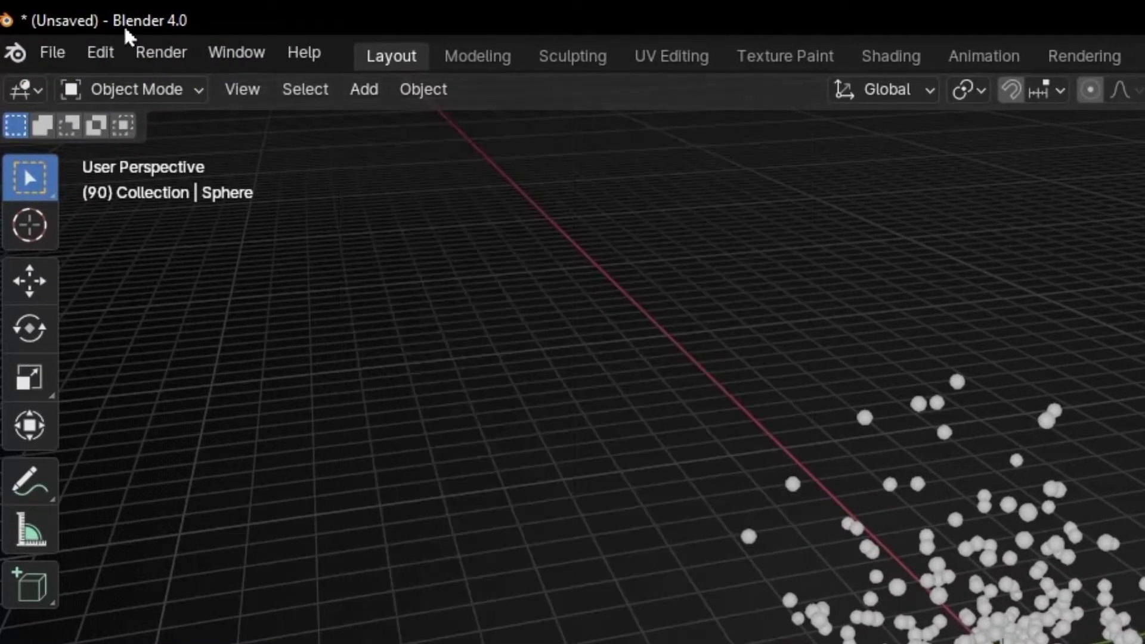
click(99, 54)
click(188, 408)
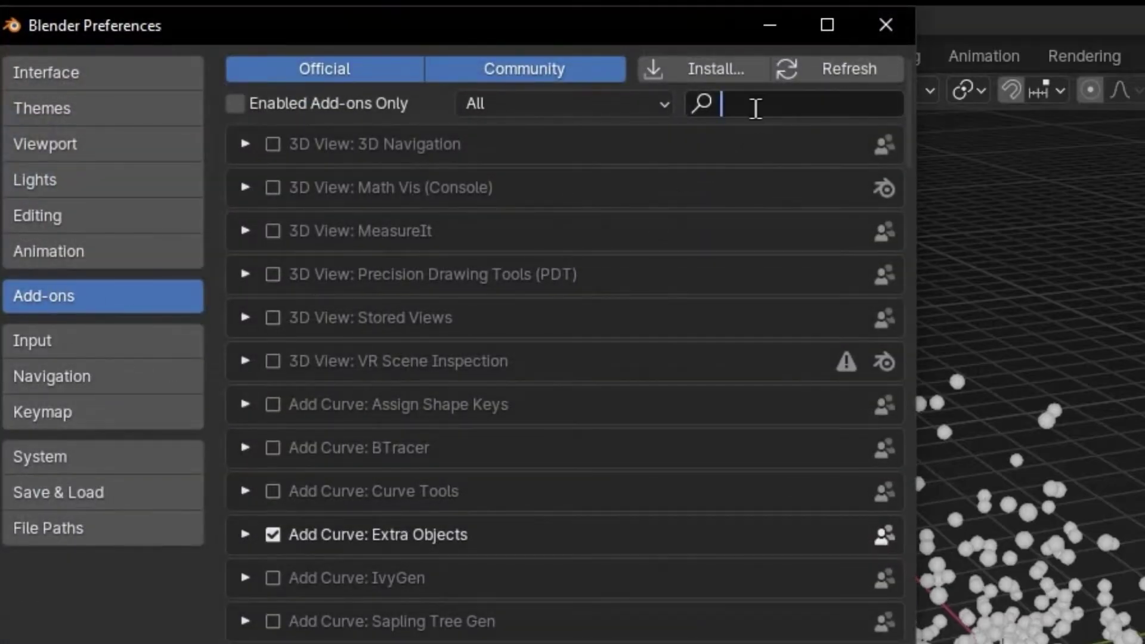
text(add cur)
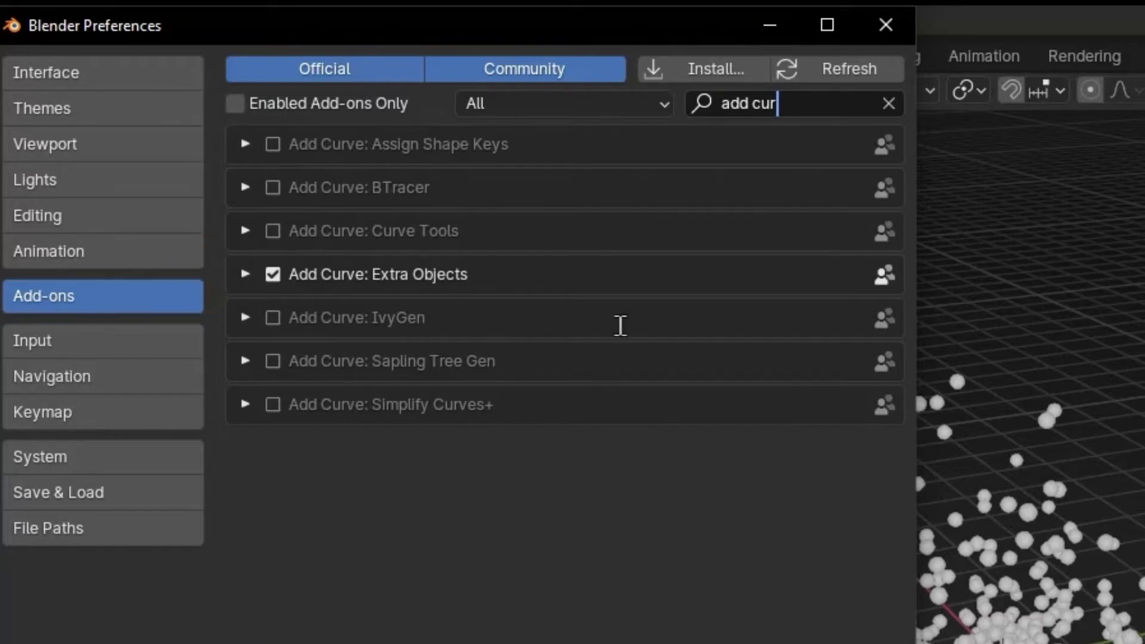
click(886, 25)
Step: Add an Archimedean curve spiral and expand its creation options
click(364, 89)
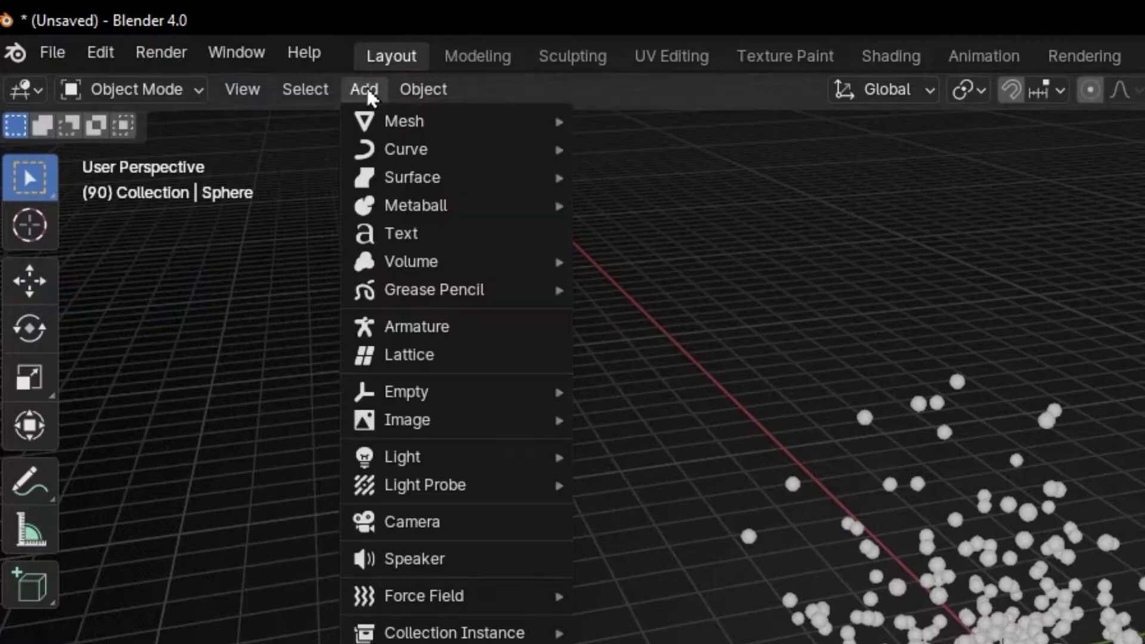
mouse_move(534, 147)
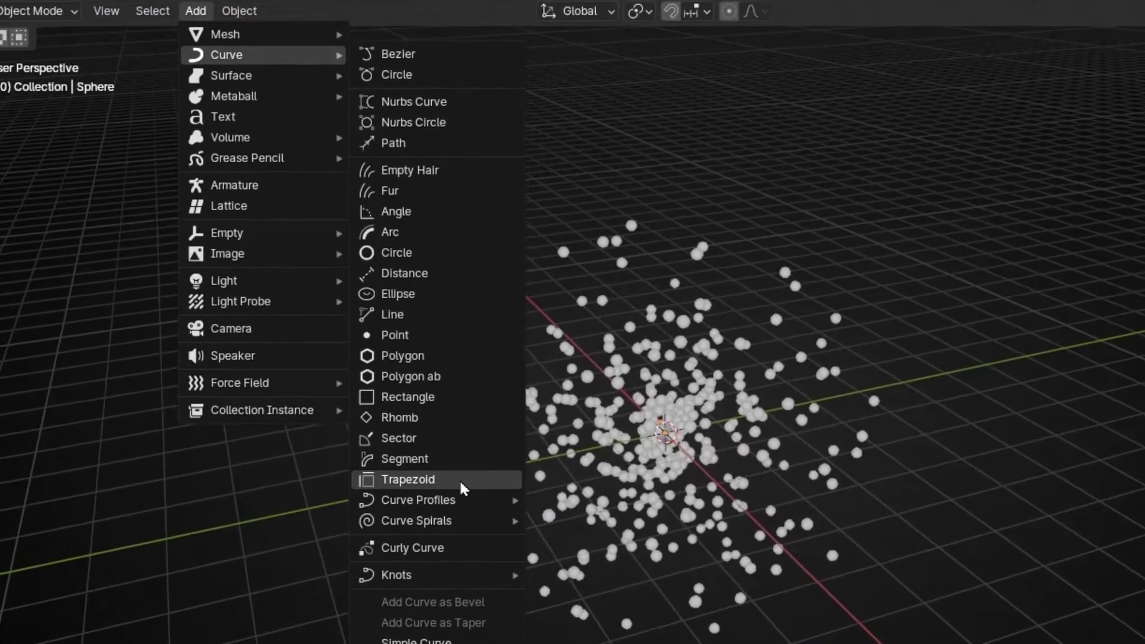
mouse_move(455, 518)
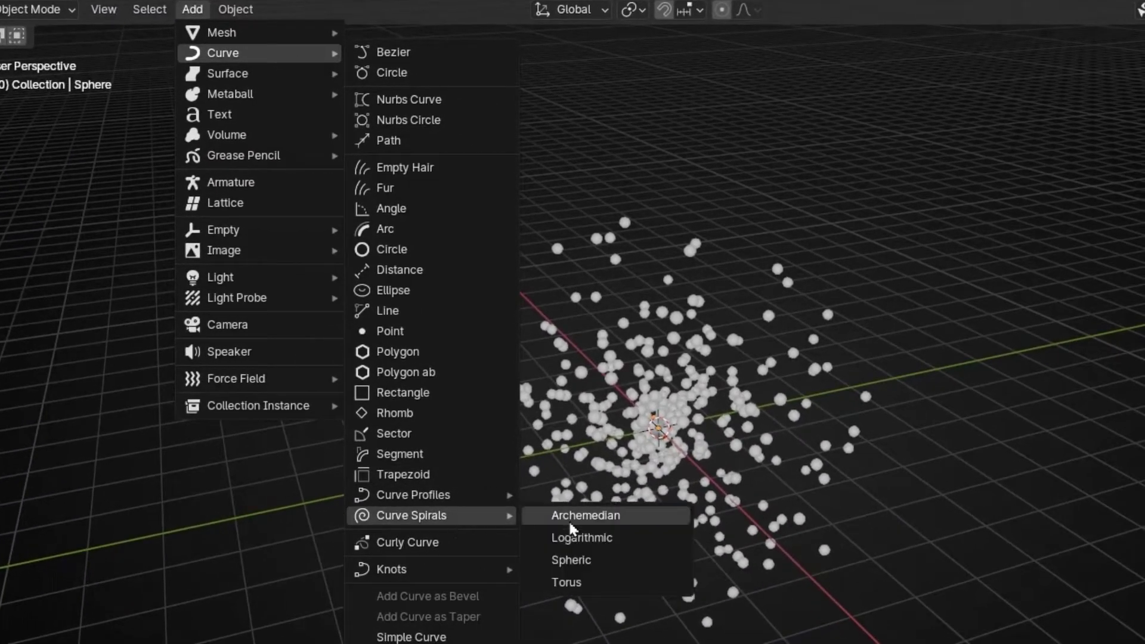
click(643, 517)
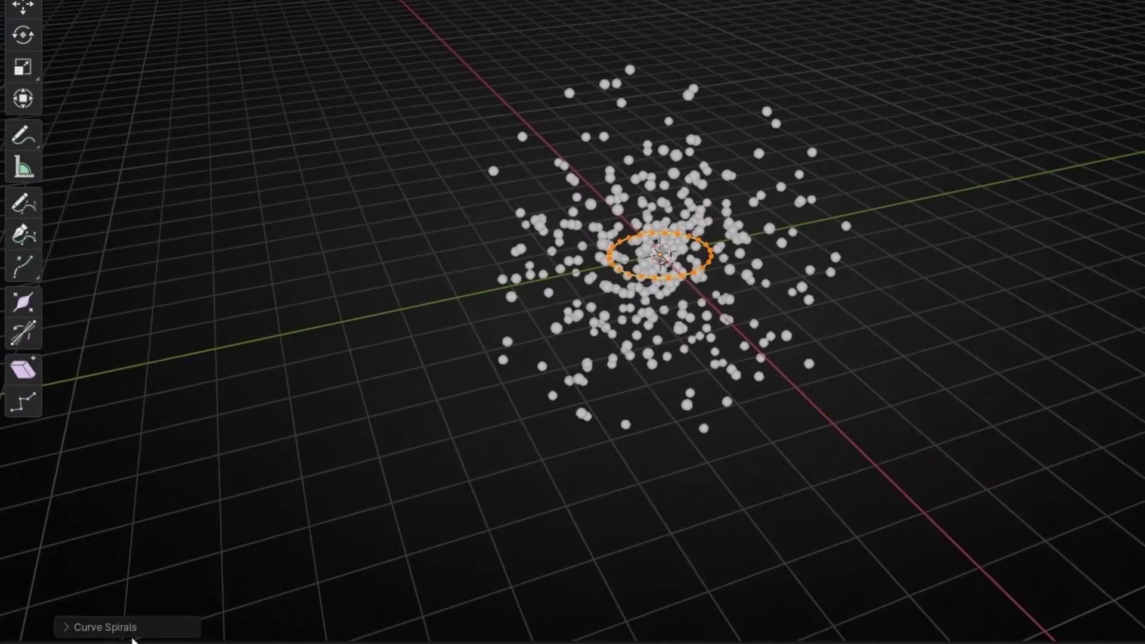
click(132, 638)
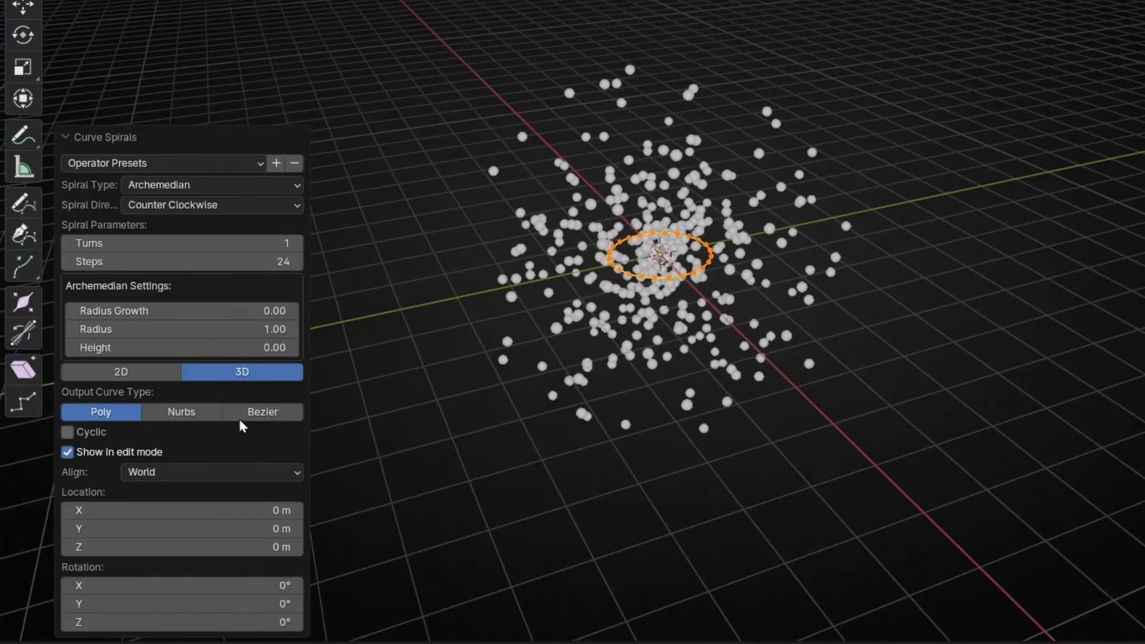
Step: Set the spiral to height 1.23, 3 turns, 36 steps and radius 2.20
drag(230, 348, 316, 346)
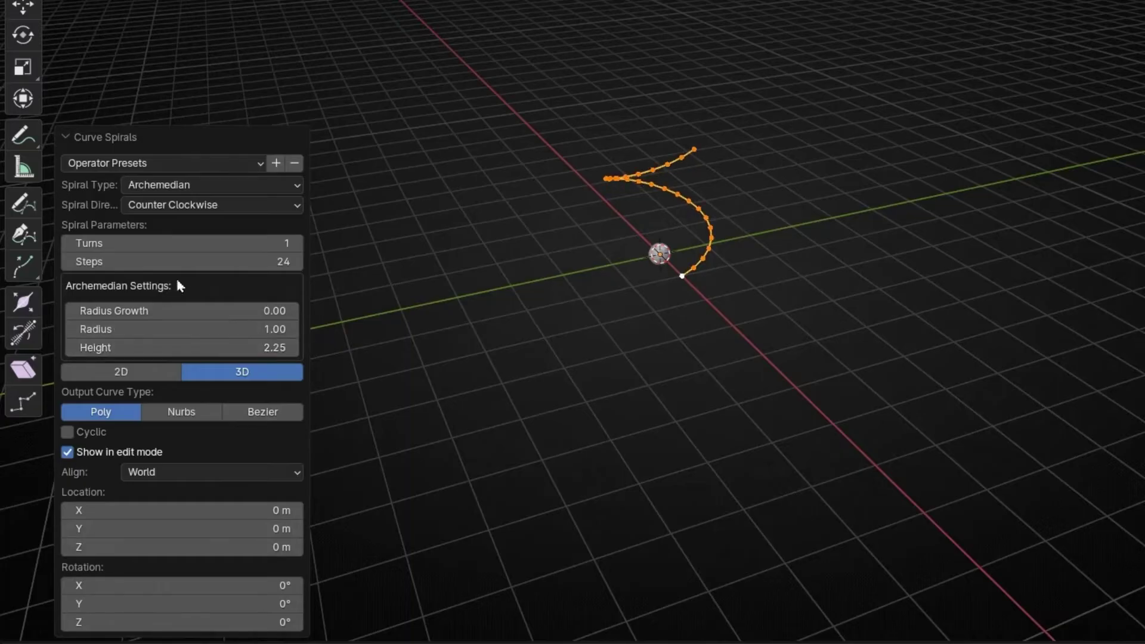
click(297, 243)
click(297, 242)
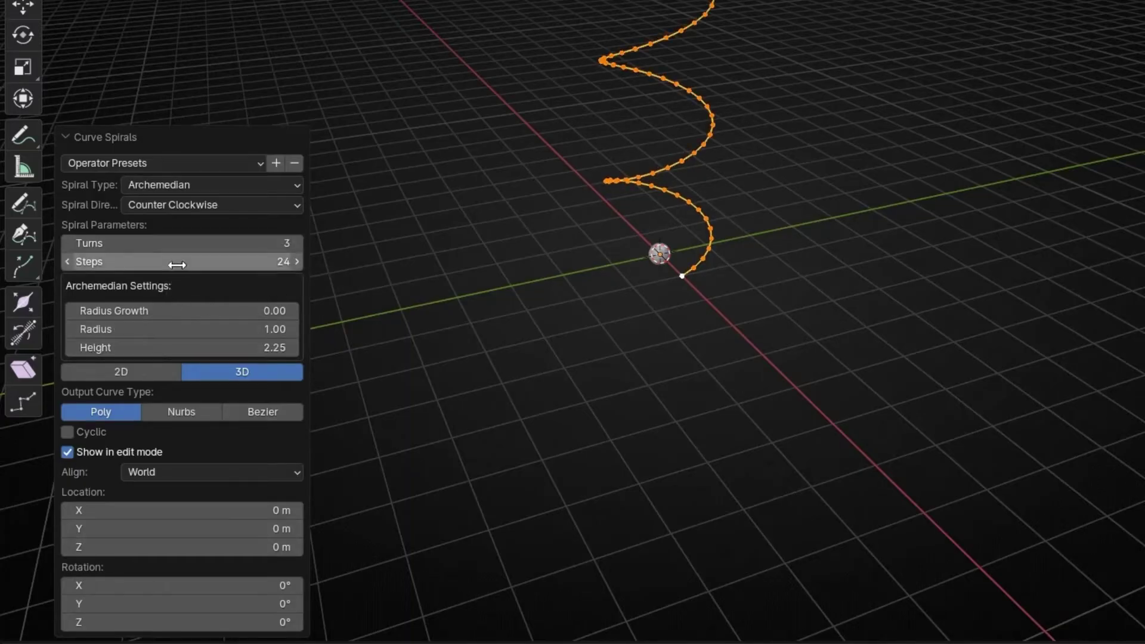
mouse_move(220, 263)
mouse_down()
mouse_move(137, 263)
mouse_move(196, 261)
mouse_up()
middle_drag(610, 202, 623, 312)
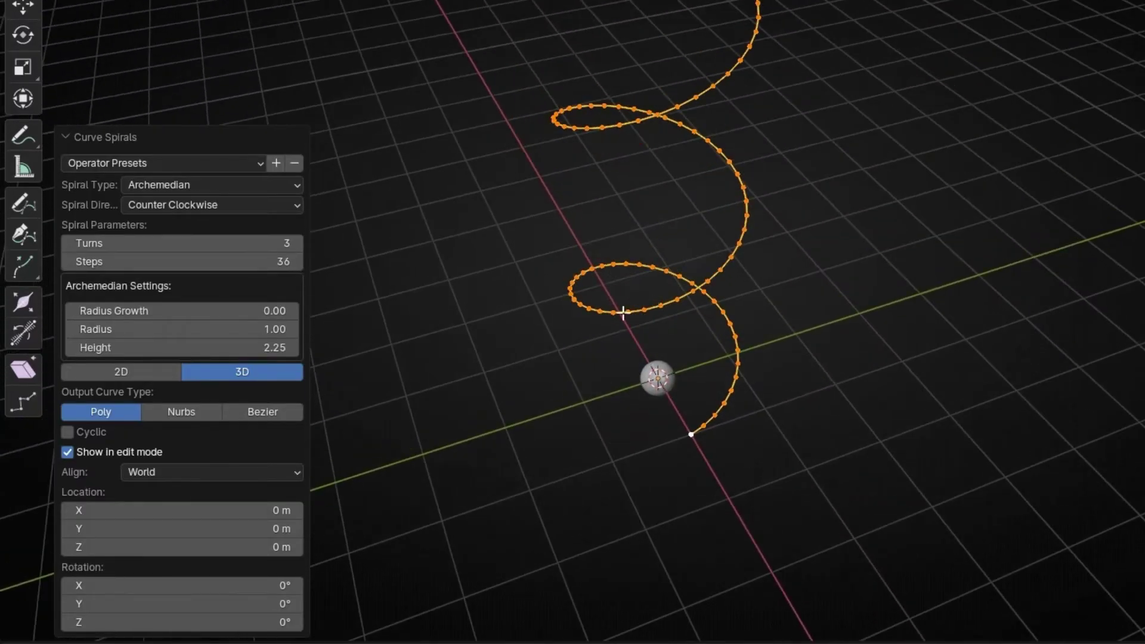
mouse_move(225, 343)
mouse_down()
mouse_move(190, 343)
mouse_move(217, 343)
mouse_up()
middle_drag(582, 430, 587, 357)
drag(239, 330, 287, 333)
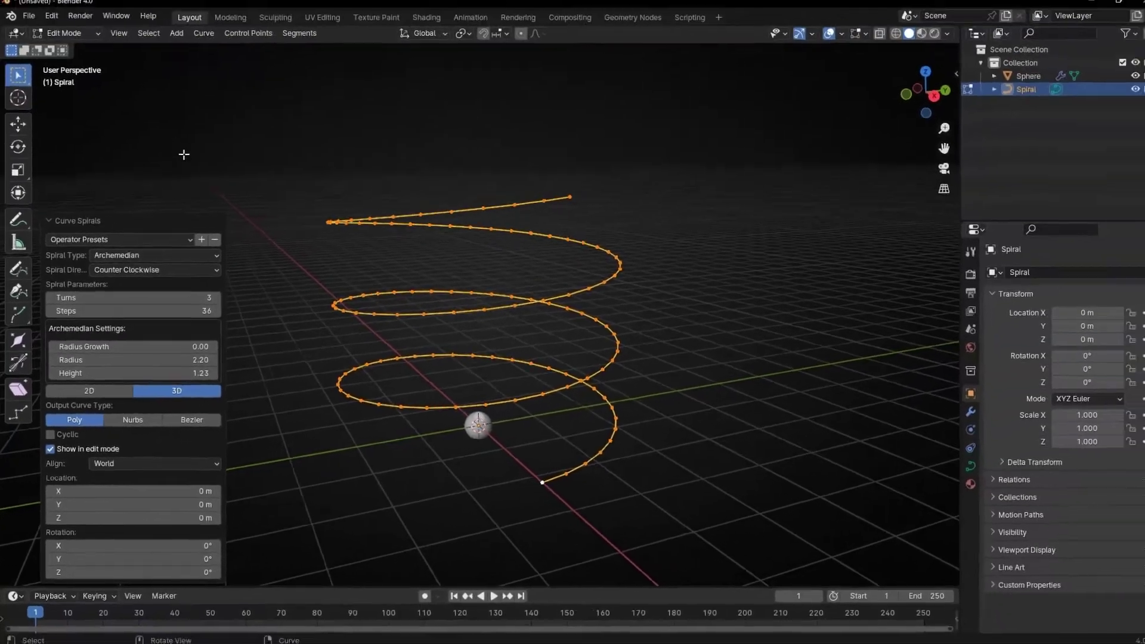
Step: Return to Object Mode and select the sphere
click(474, 305)
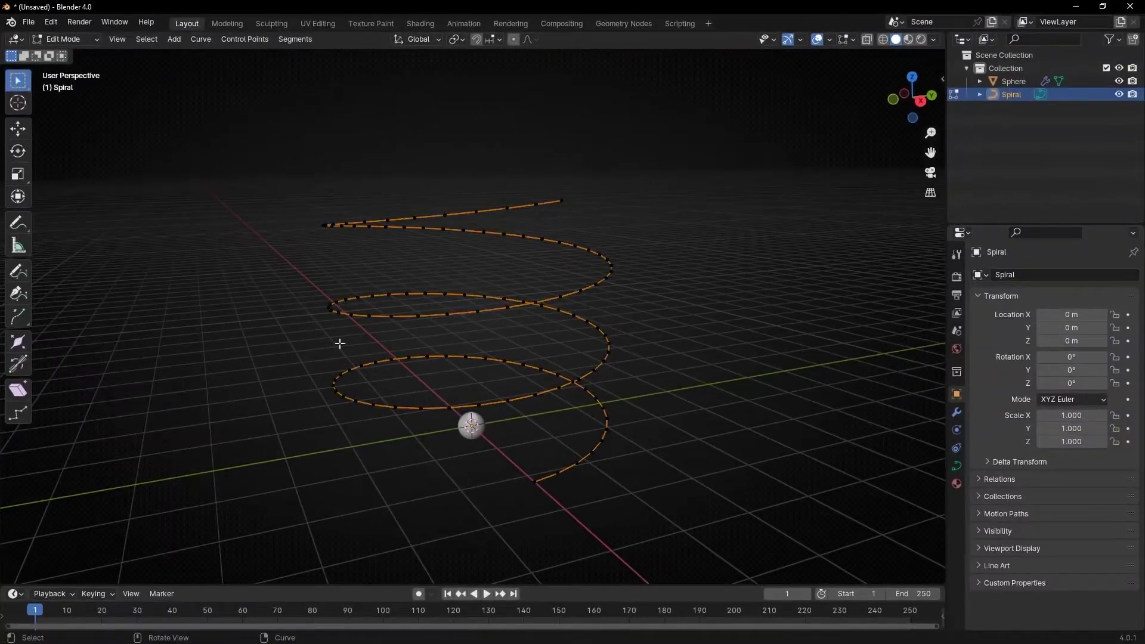
click(78, 42)
click(77, 53)
middle_drag(384, 340, 420, 454)
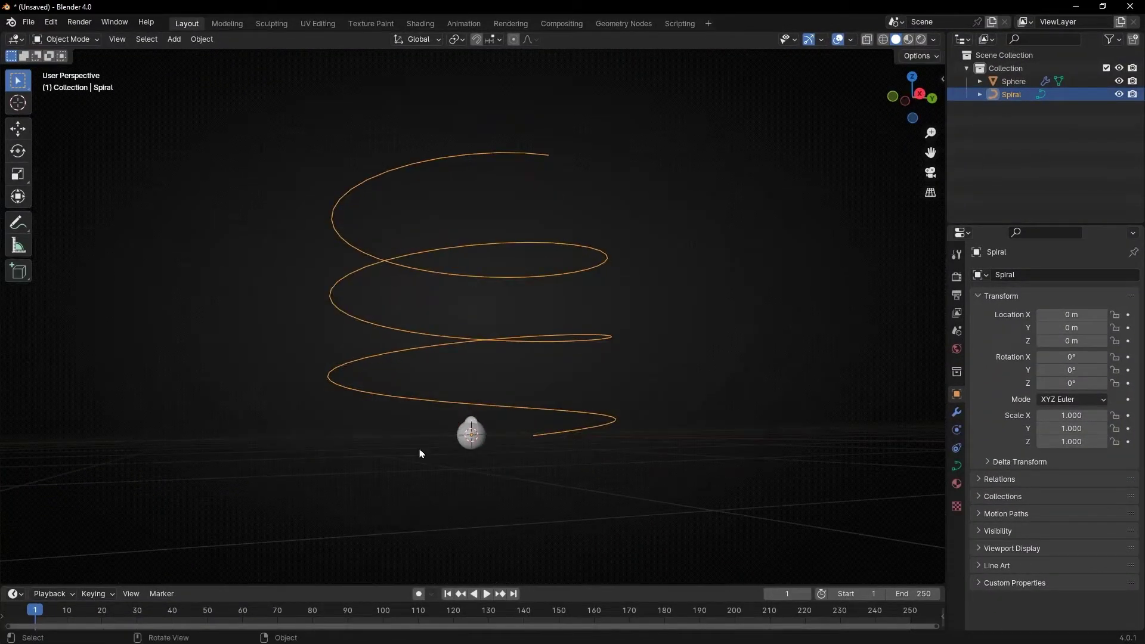
middle_drag(567, 413, 495, 422)
click(483, 419)
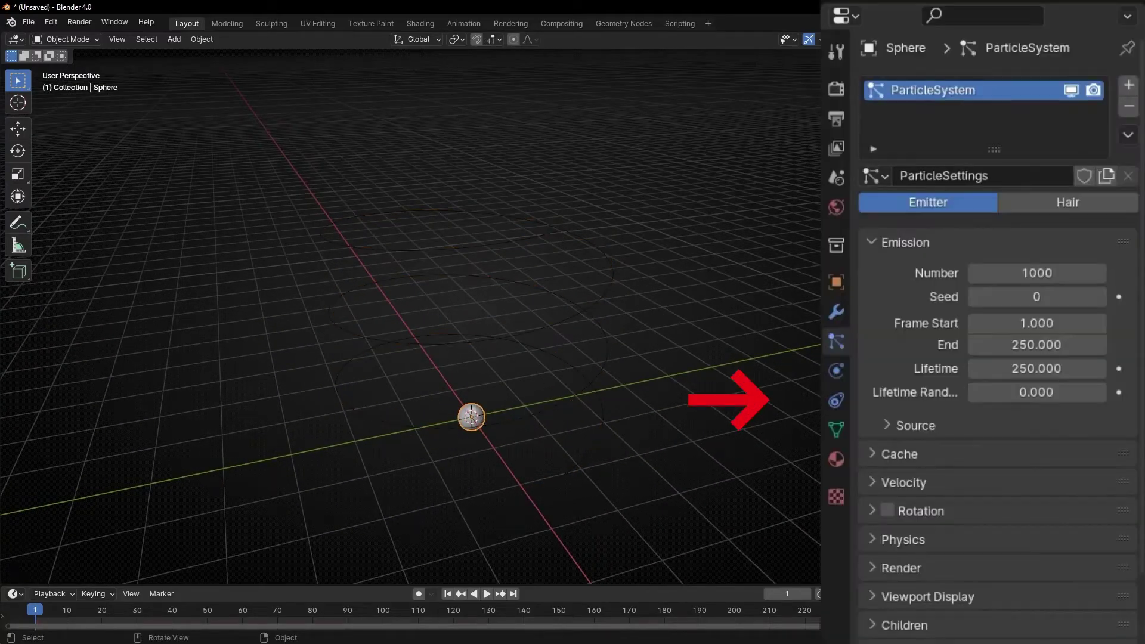
Step: Add a Follow Path constraint to the sphere targeting the Spiral
click(836, 400)
click(1011, 84)
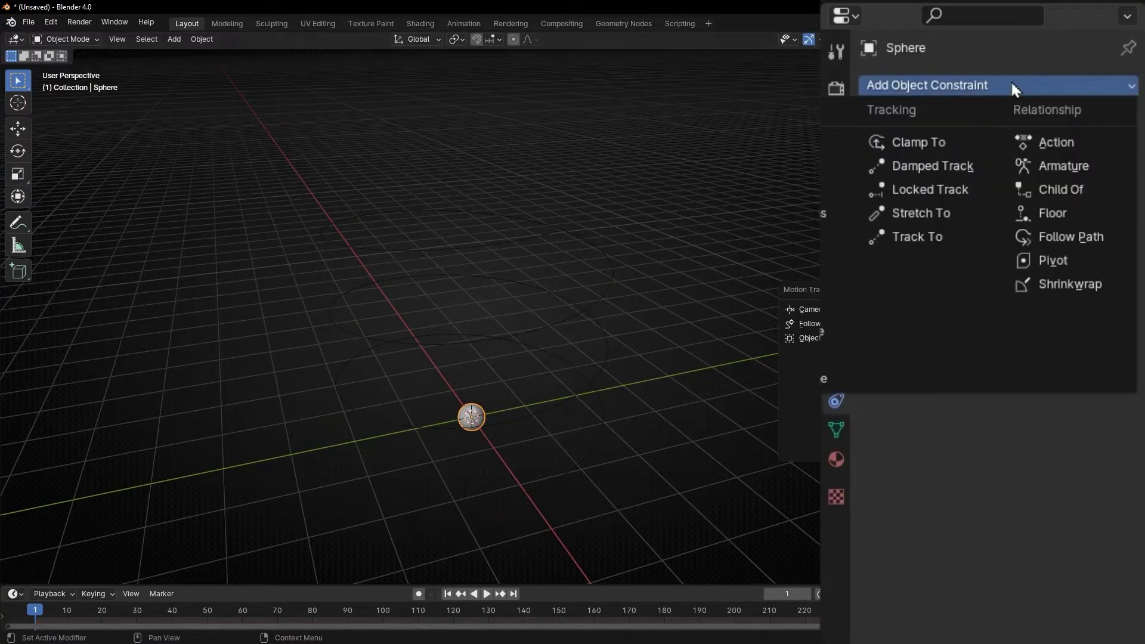
click(1073, 236)
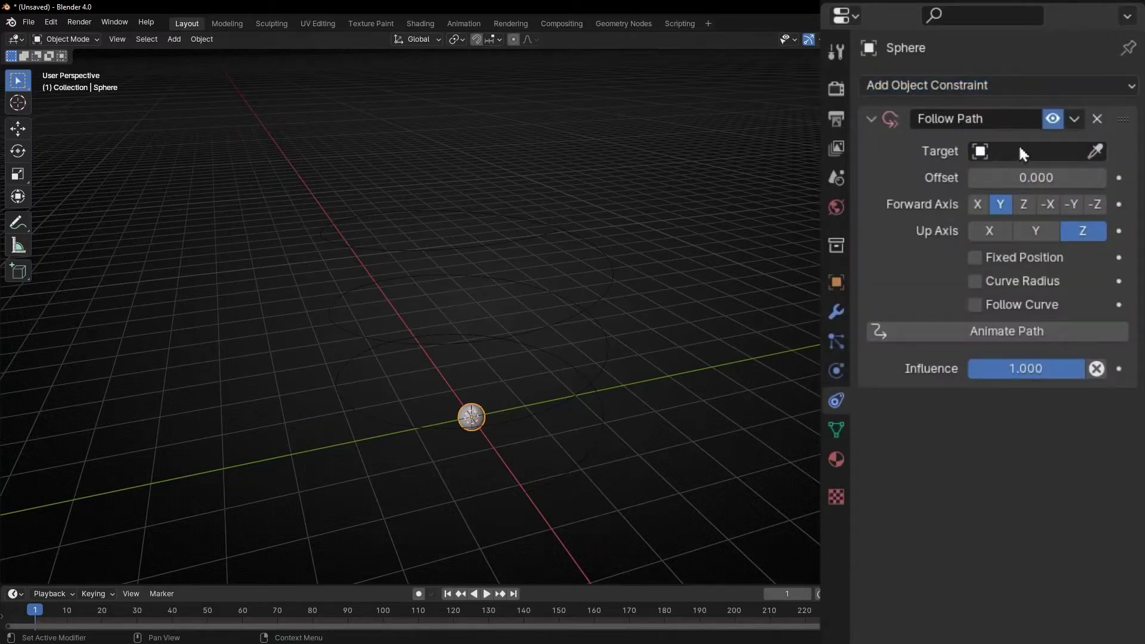
click(1051, 150)
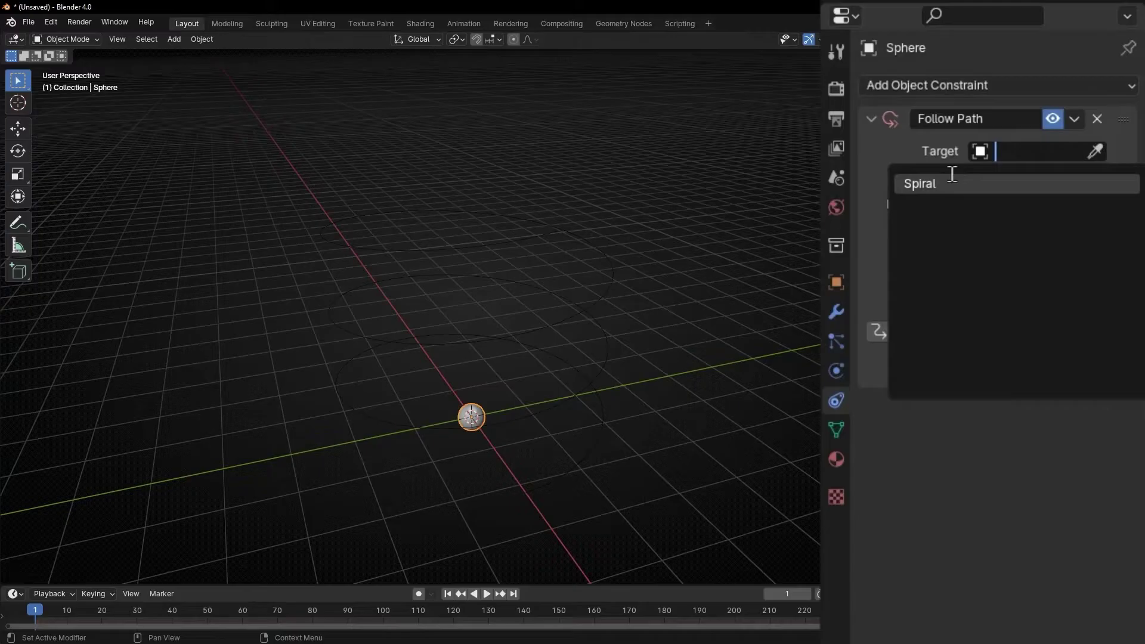
click(952, 179)
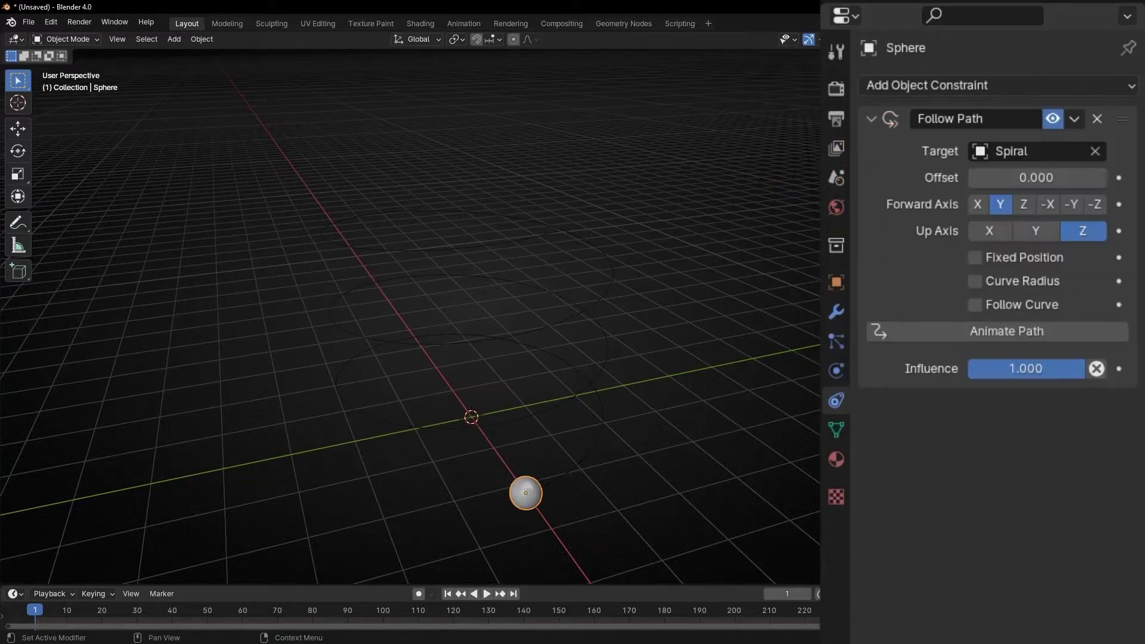
click(559, 486)
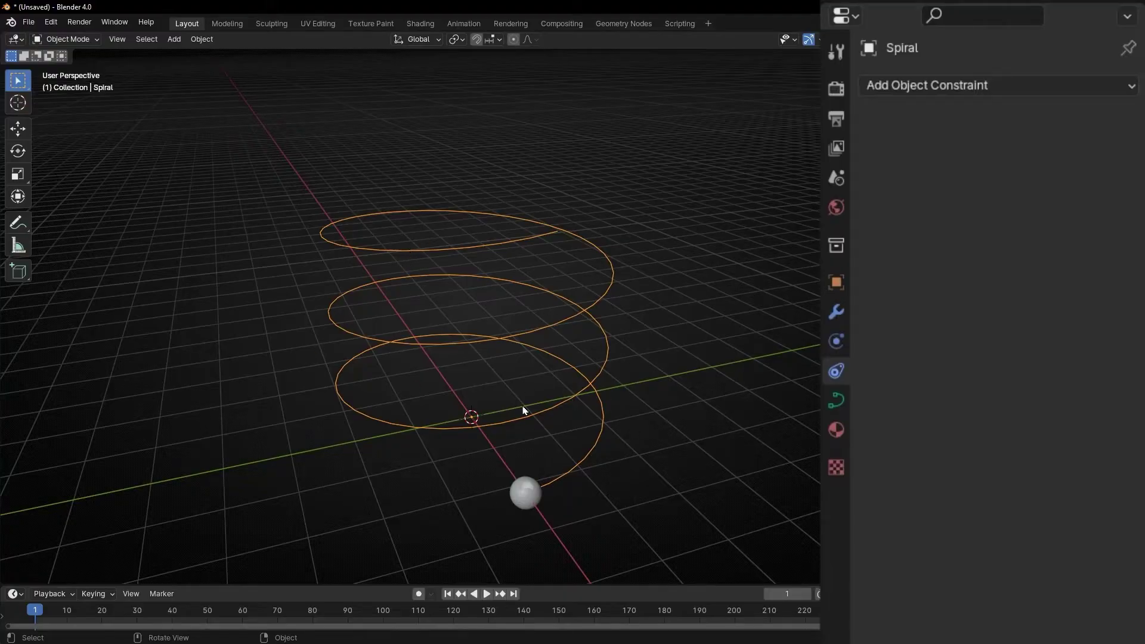
Step: Show the Spiral's Path Animation settings and preview the sphere sliding along it
click(836, 400)
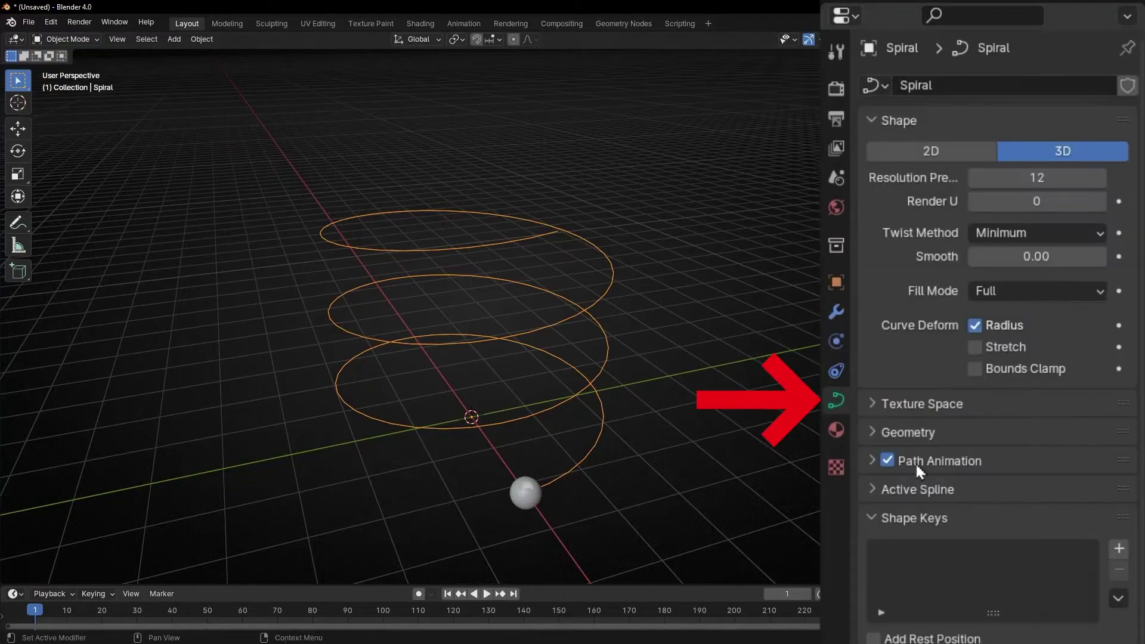
click(869, 122)
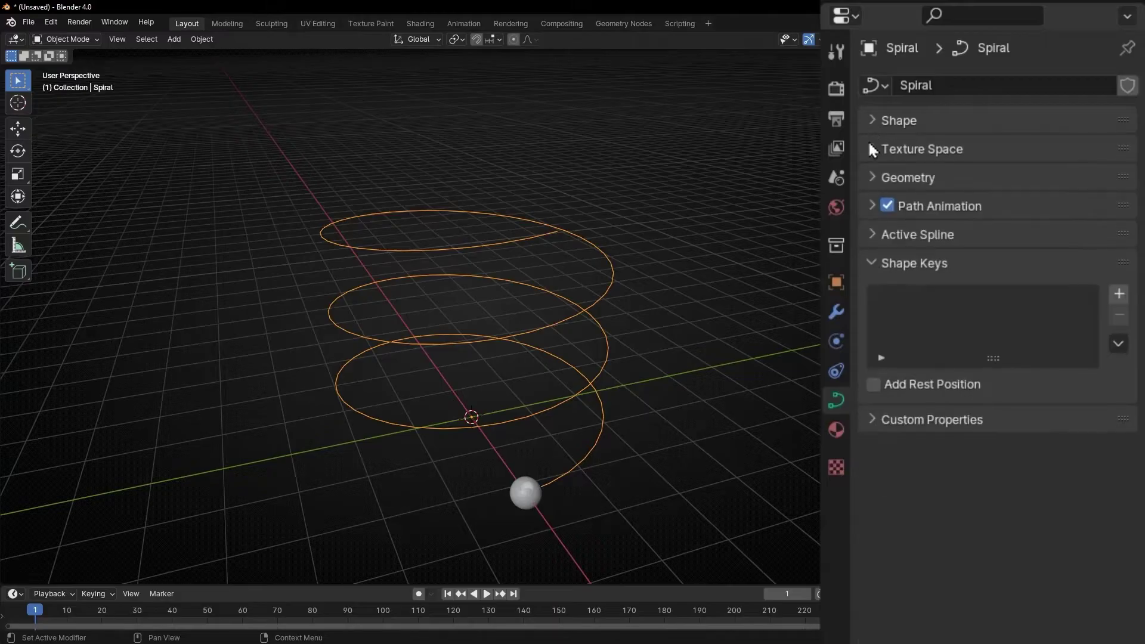
click(874, 206)
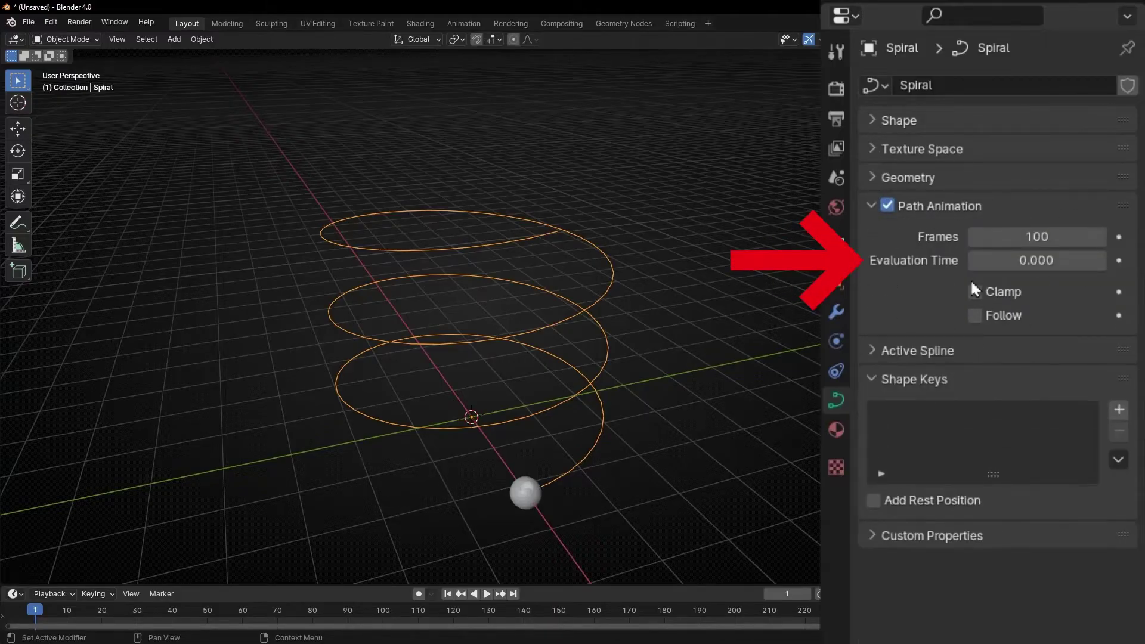
mouse_move(979, 260)
mouse_down()
mouse_move(1087, 260)
mouse_move(978, 260)
mouse_up()
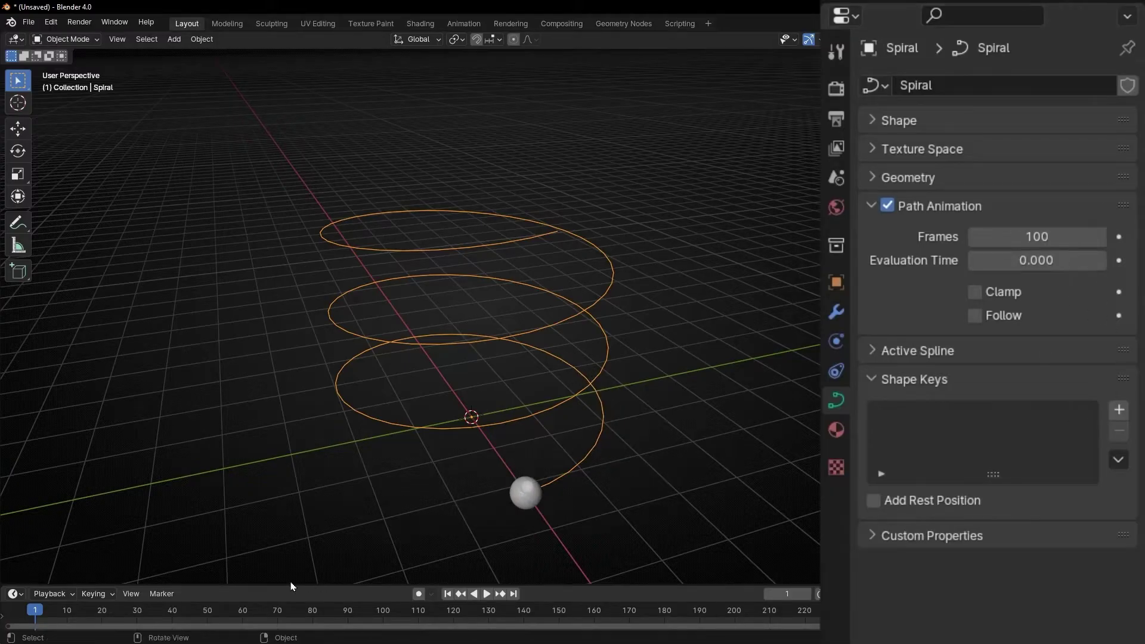
drag(276, 585, 281, 485)
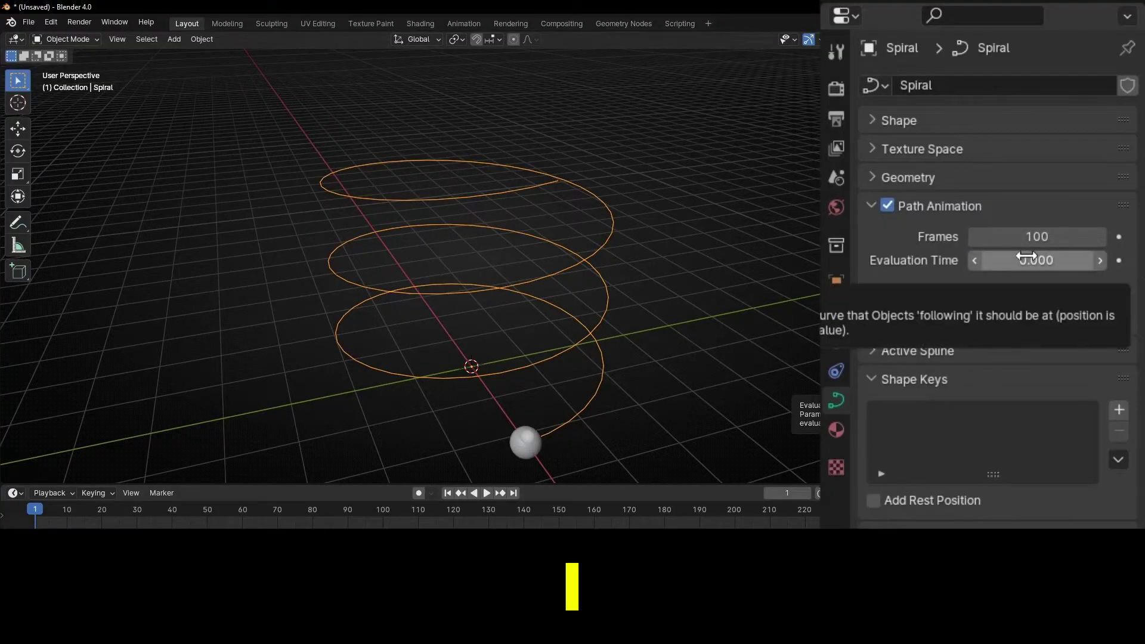
Step: Keyframe Evaluation Time 0 at frame 1 and 100 at frame 250
key(i)
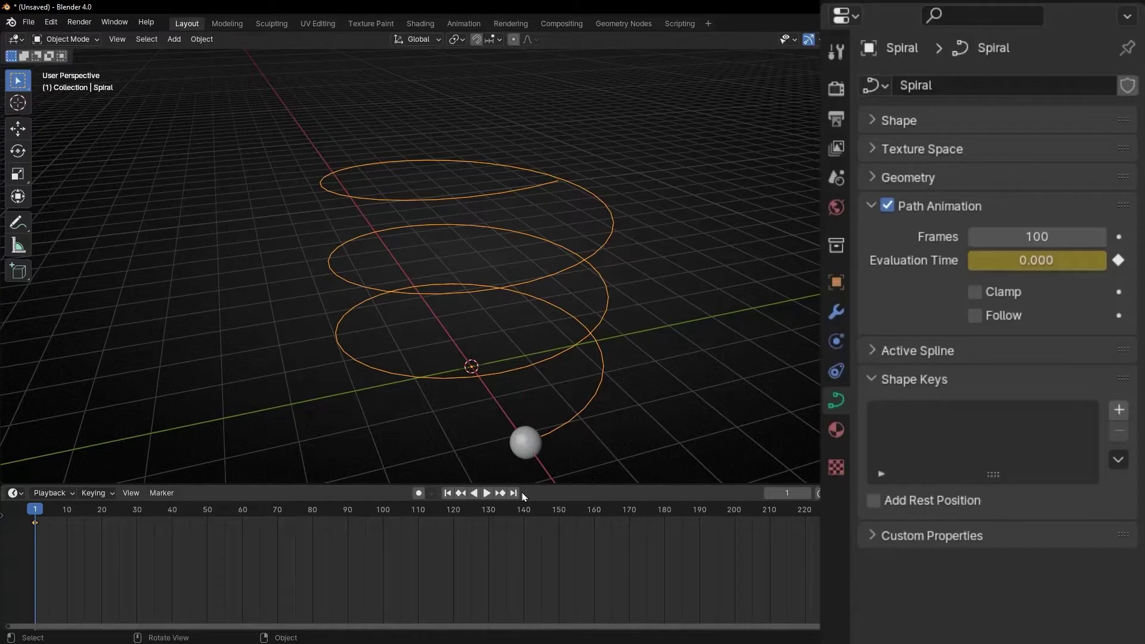
click(514, 493)
click(1037, 260)
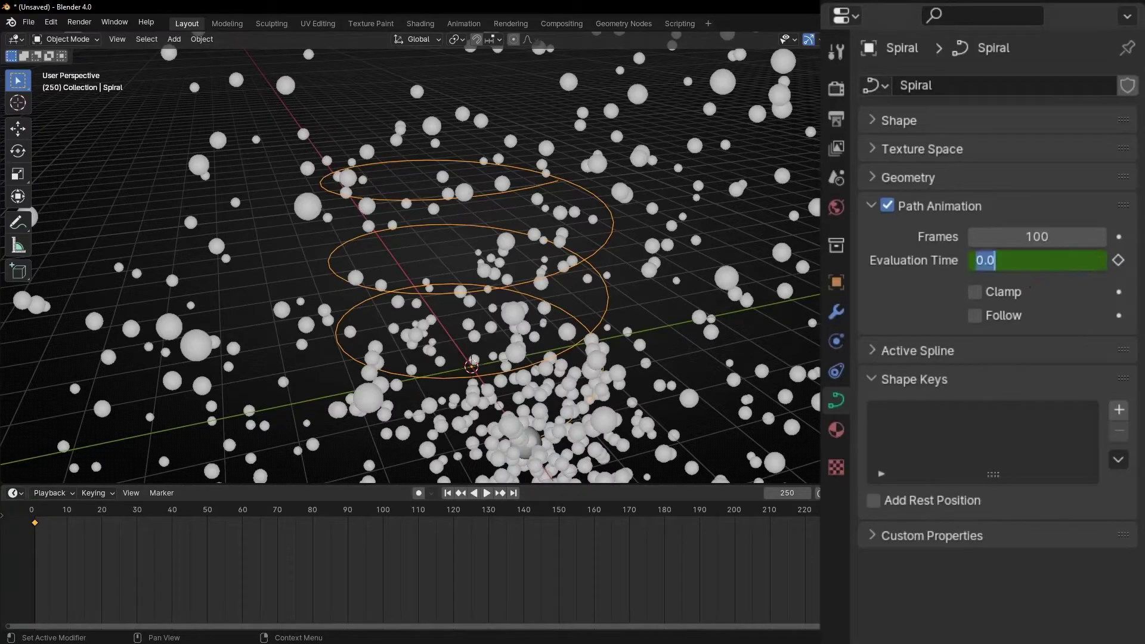
text(100)
key(Return)
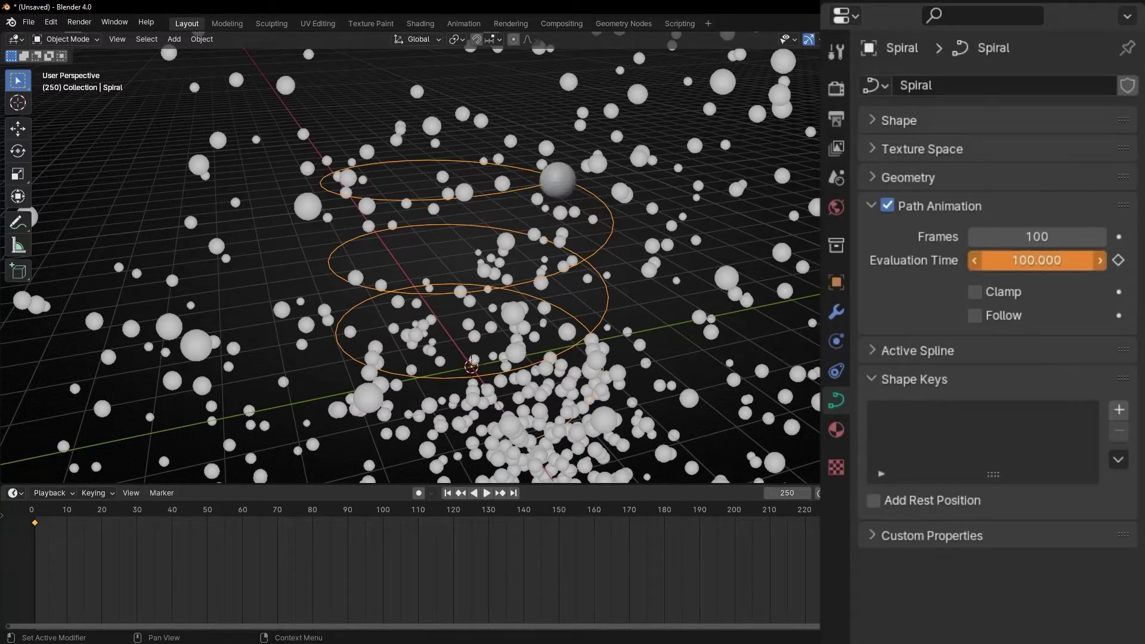
key(i)
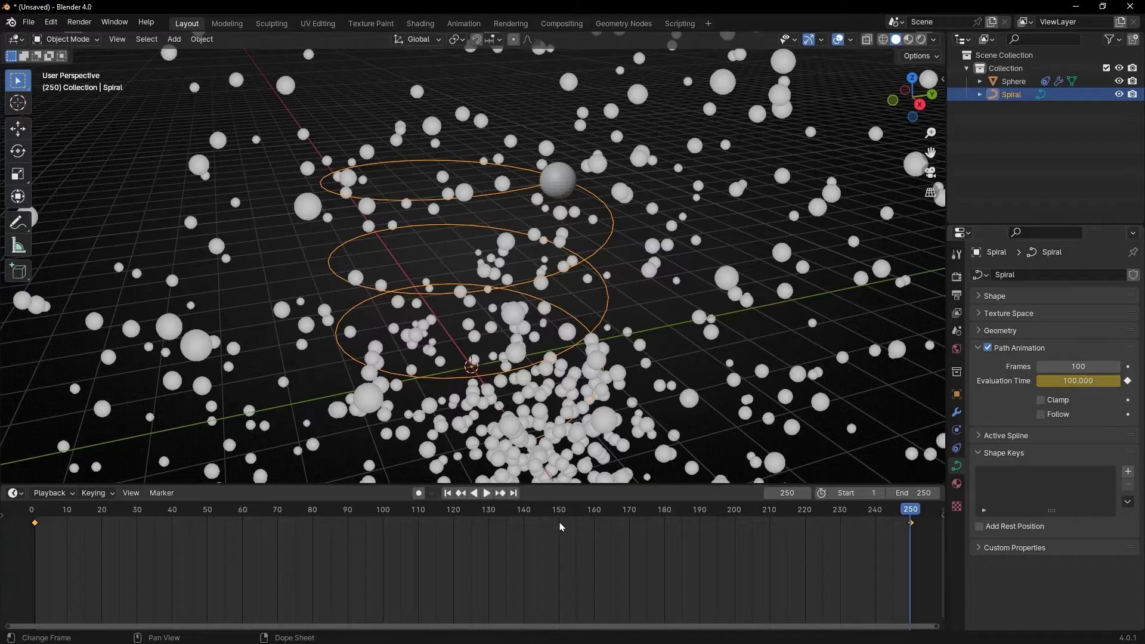
Step: Rewind to frame 1 and play back the path animation
drag(551, 485, 550, 546)
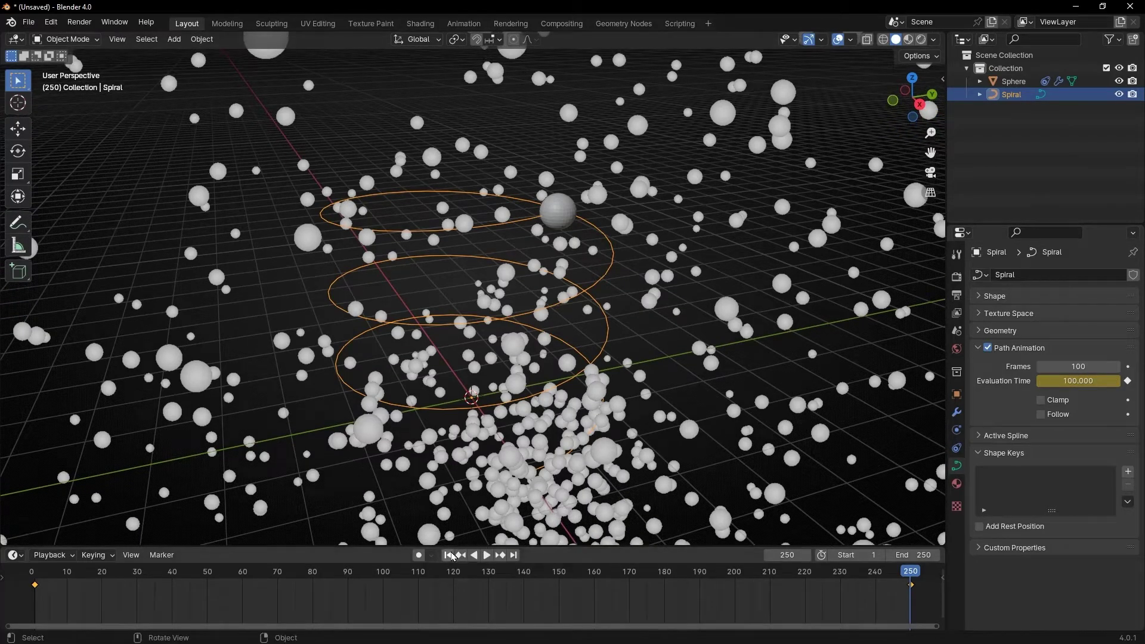
click(450, 555)
key(space)
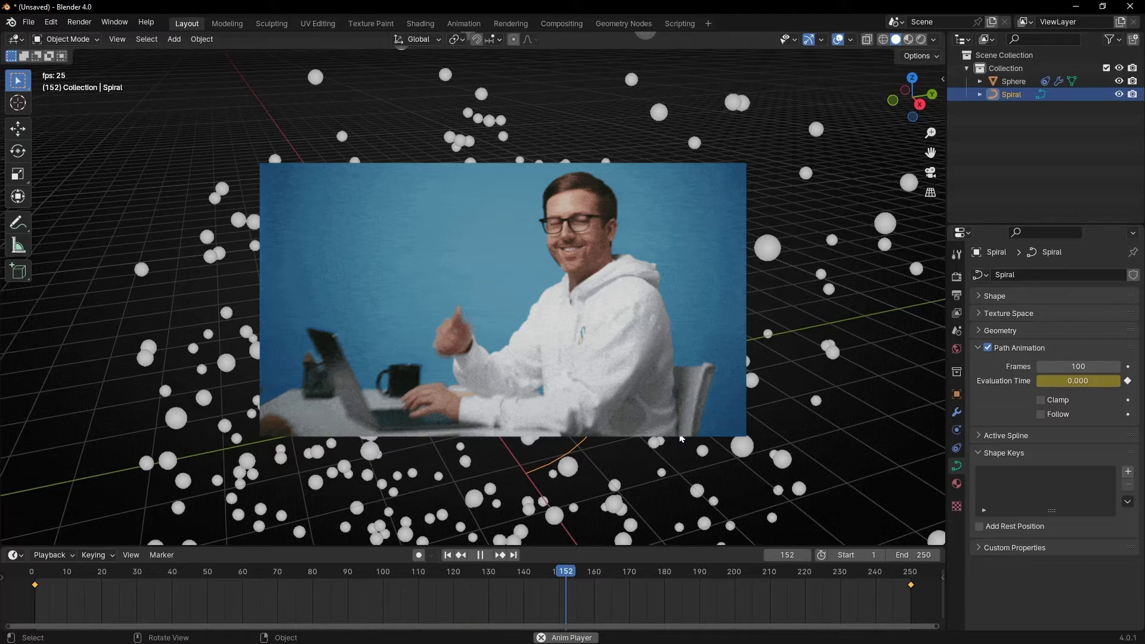
key(space)
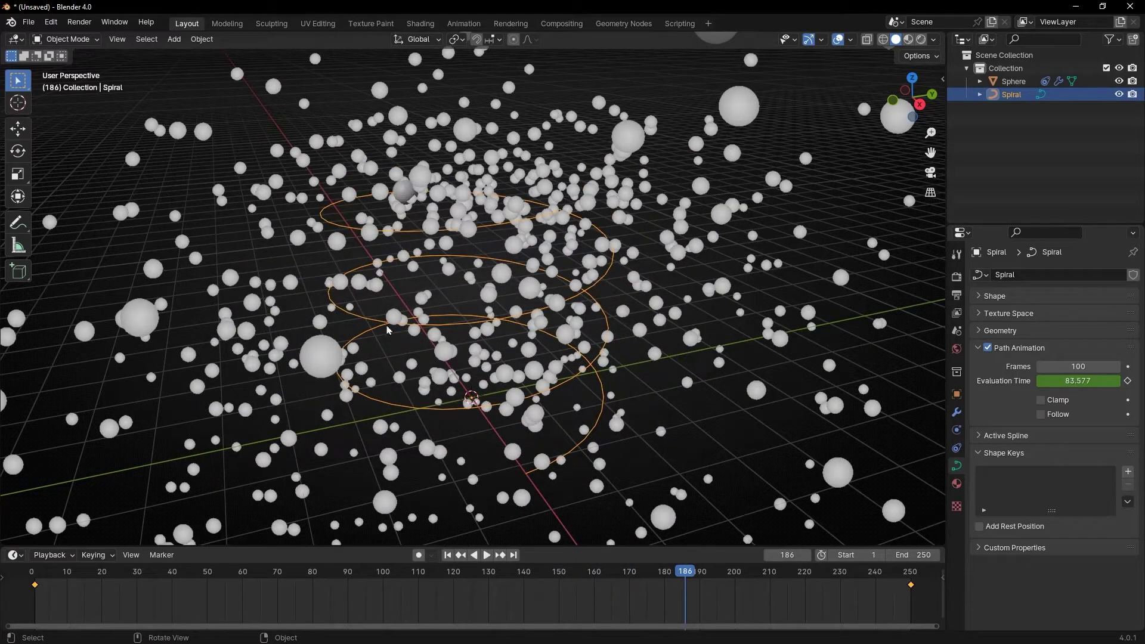
Step: Add a new UV sphere at the origin and go back to frame 1
click(173, 39)
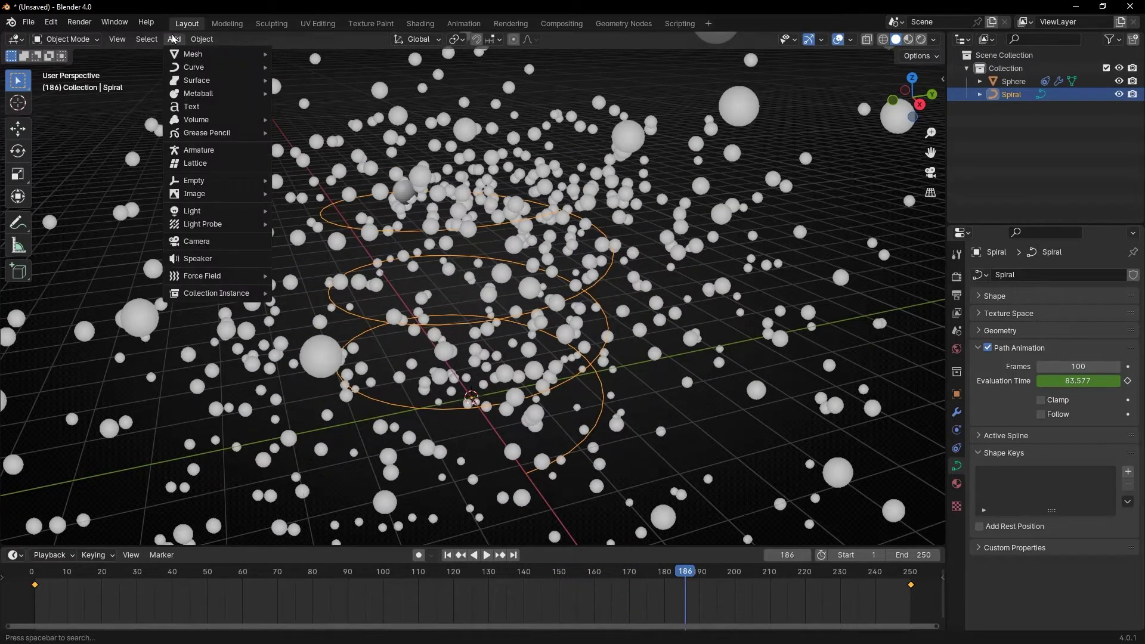
mouse_move(175, 53)
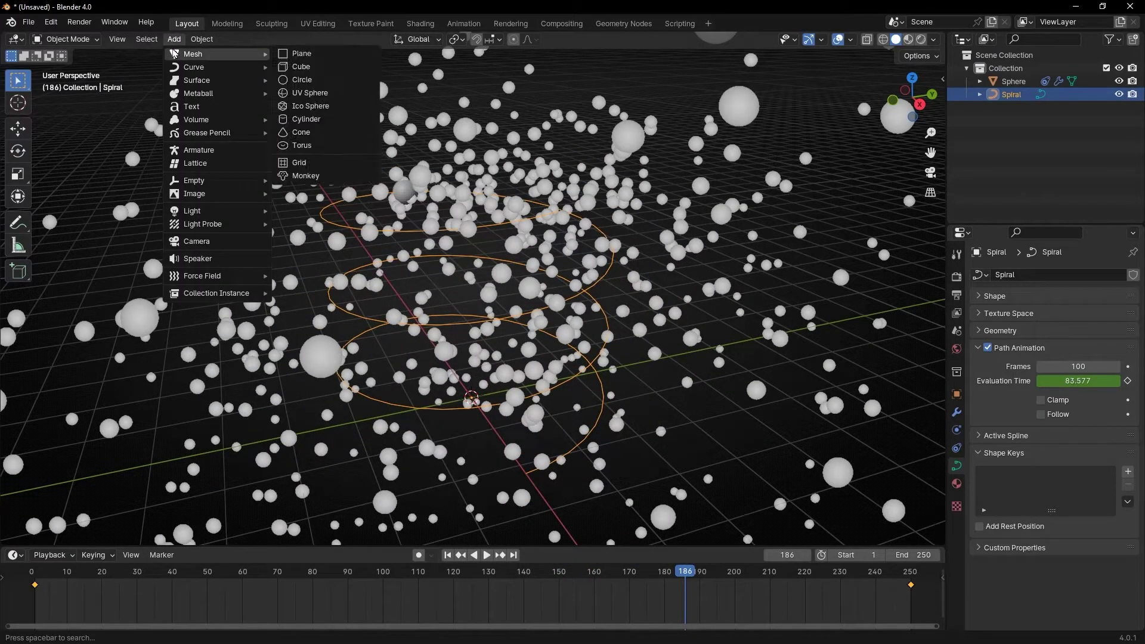
click(317, 94)
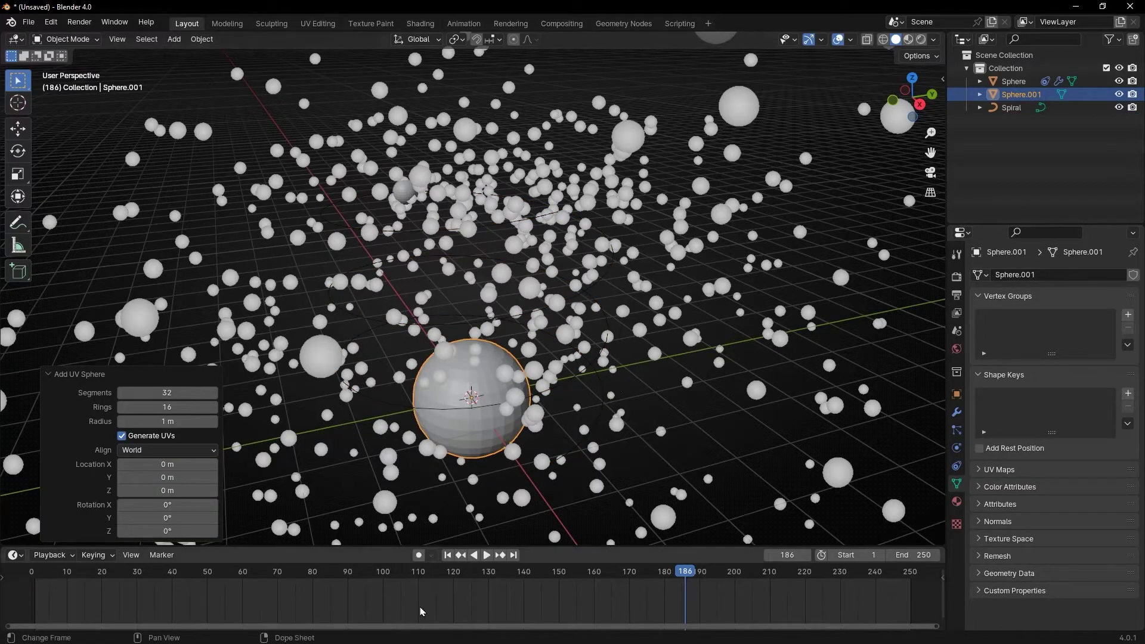
click(448, 556)
scroll(583, 478, up, 3)
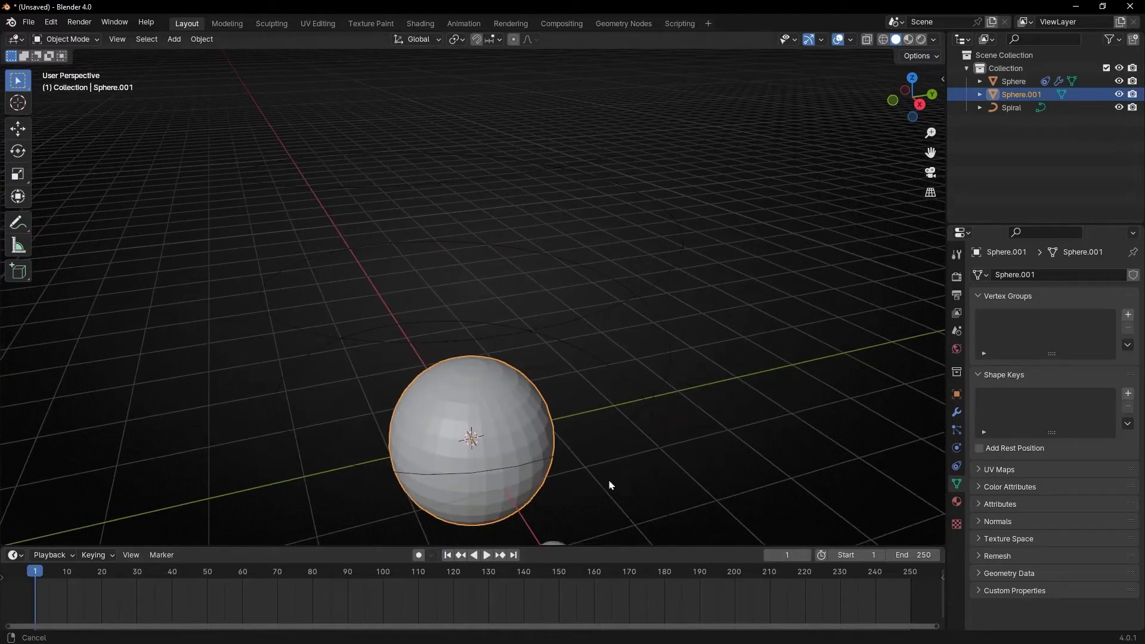
middle_drag(604, 416, 589, 393)
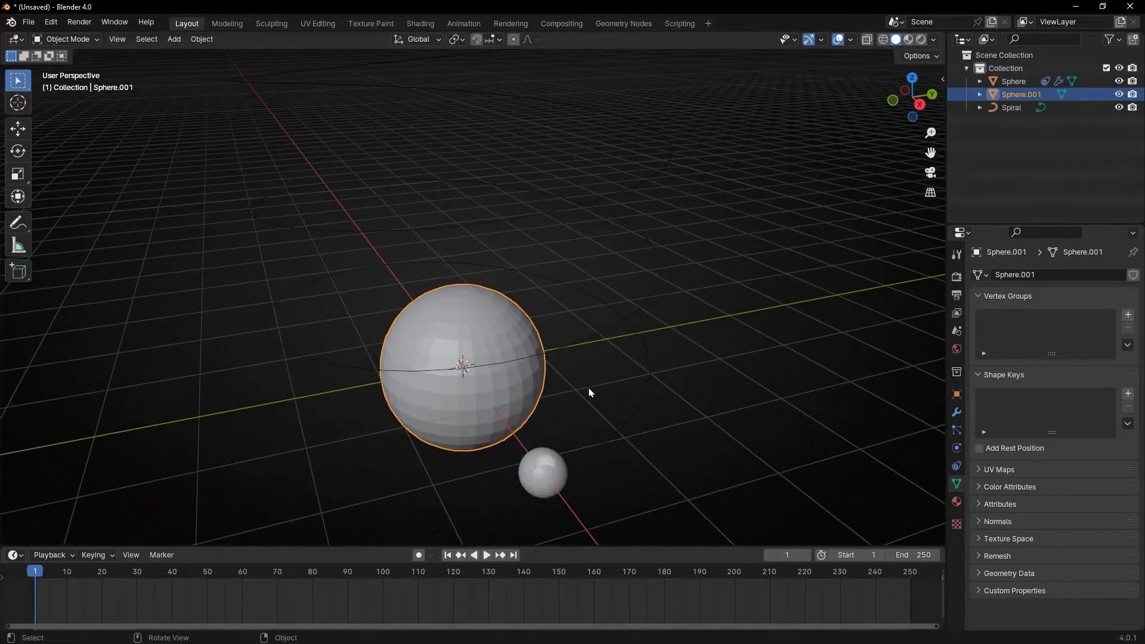
Step: Give the new sphere a new material with emission strength raised to 10.2, in Material Preview
click(913, 39)
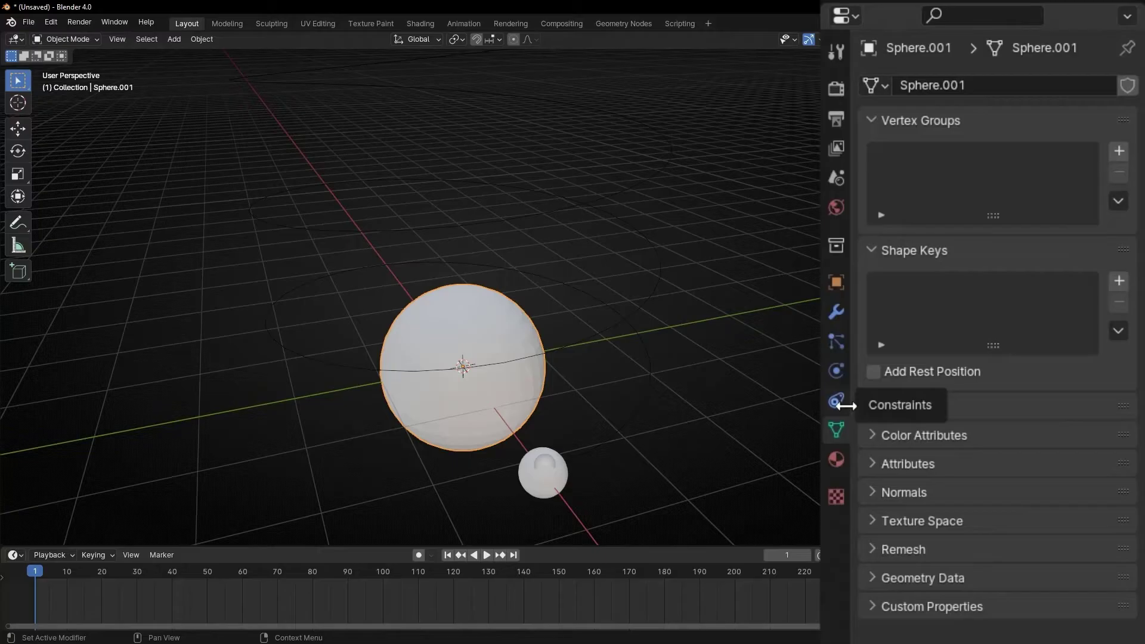
click(957, 502)
click(1016, 182)
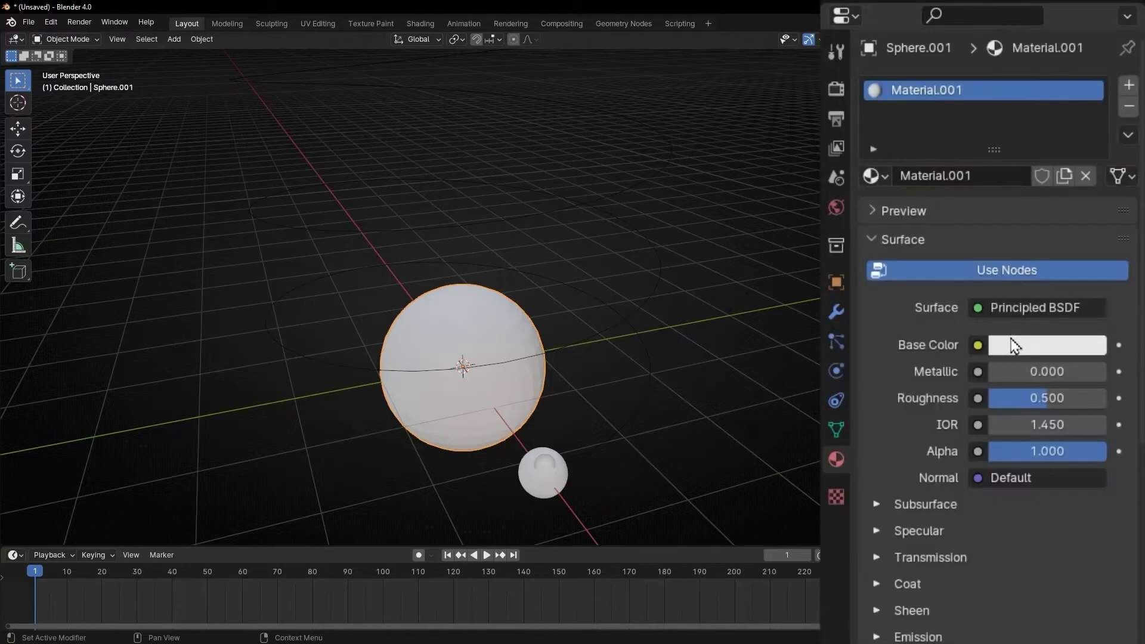
scroll(918, 471, down, 3)
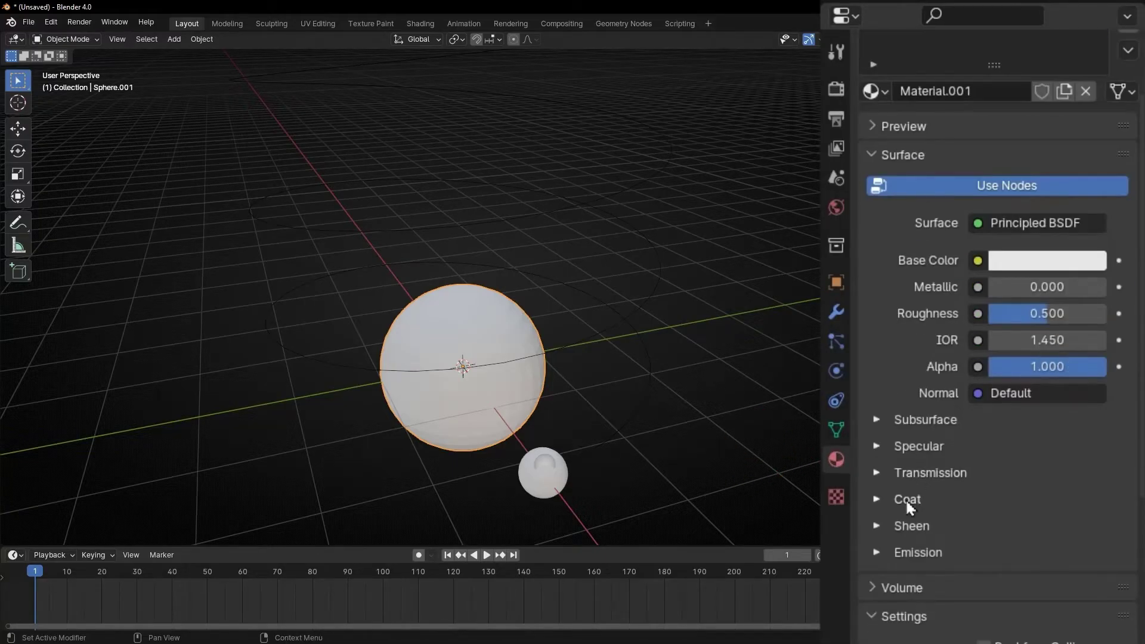
click(893, 551)
scroll(955, 554, down, 4)
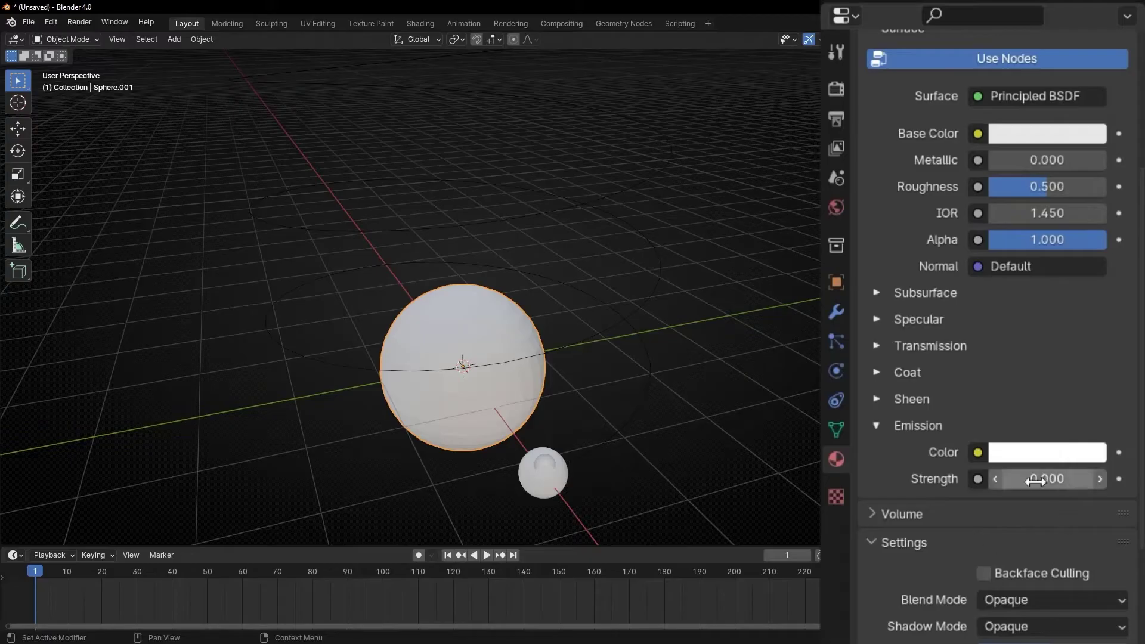
drag(1034, 481, 1062, 479)
Step: Turn on Bloom in render settings and make the sphere's emission colour blue
click(837, 88)
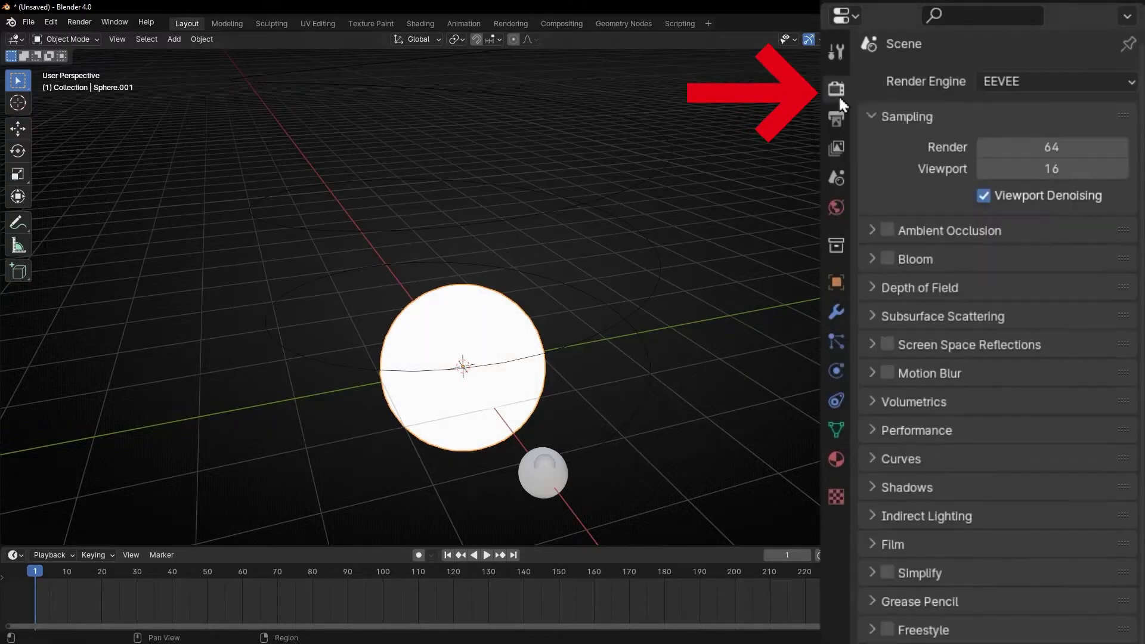
click(887, 259)
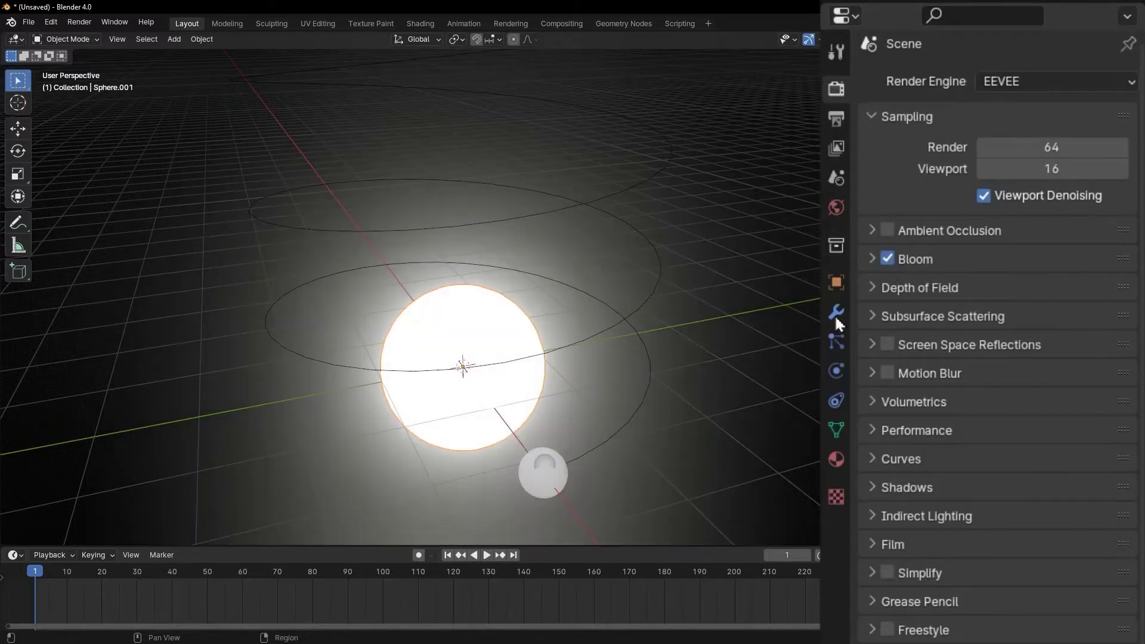
click(836, 460)
scroll(952, 467, down, 3)
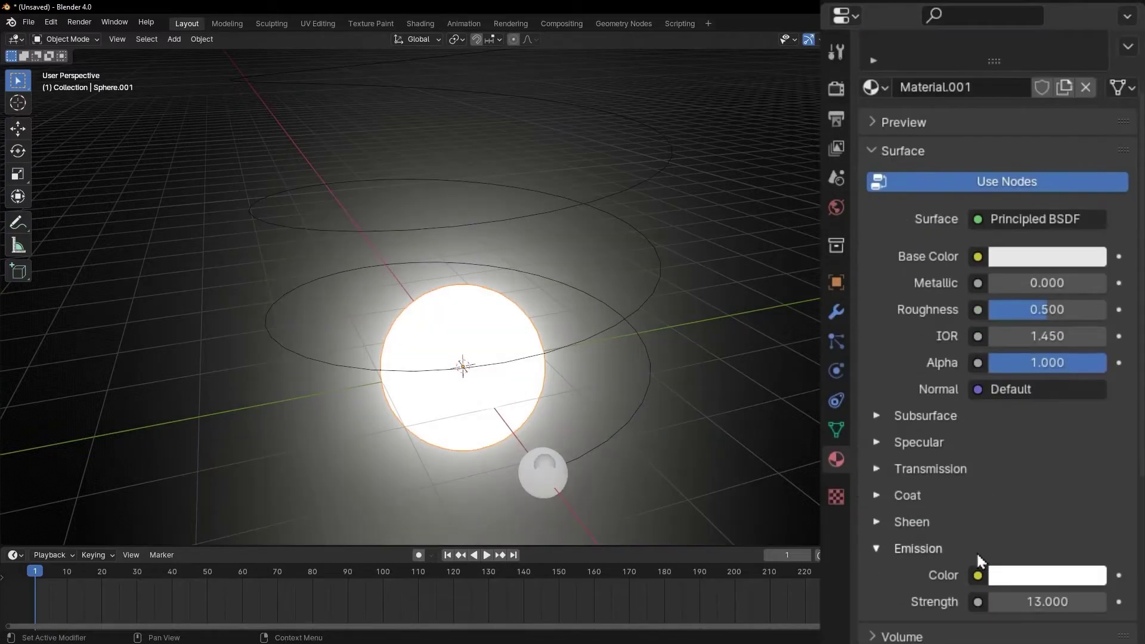
click(1030, 576)
drag(1006, 334, 1015, 244)
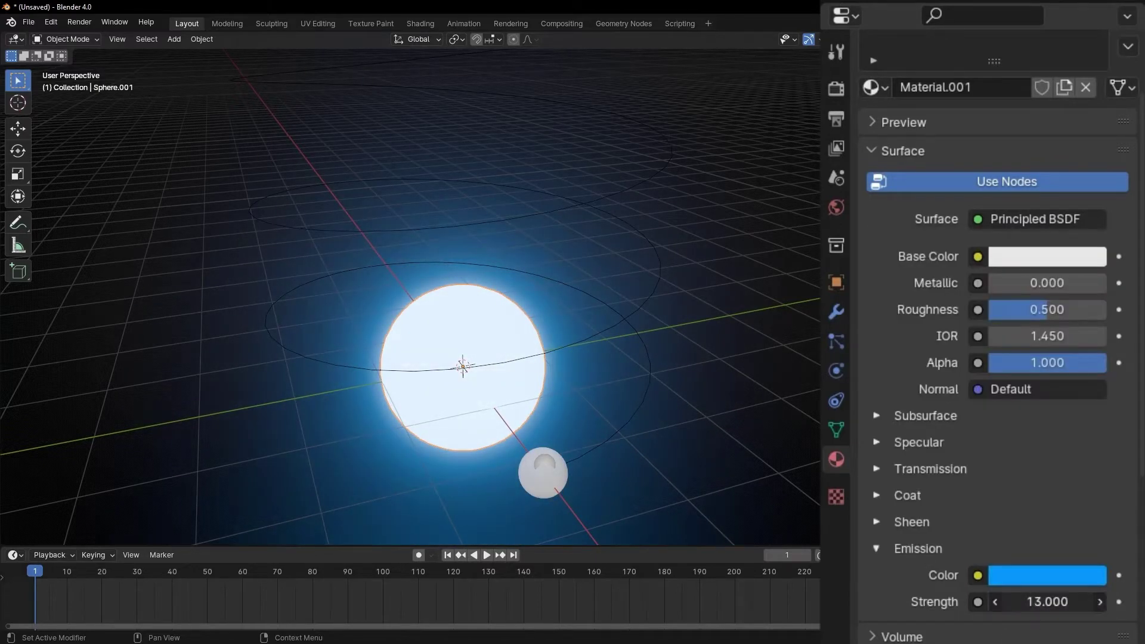
ctrl+scroll(1047, 602, down, 1)
Step: Shrink the glowing sphere to 0.151 scale and move it up and left
key(s)
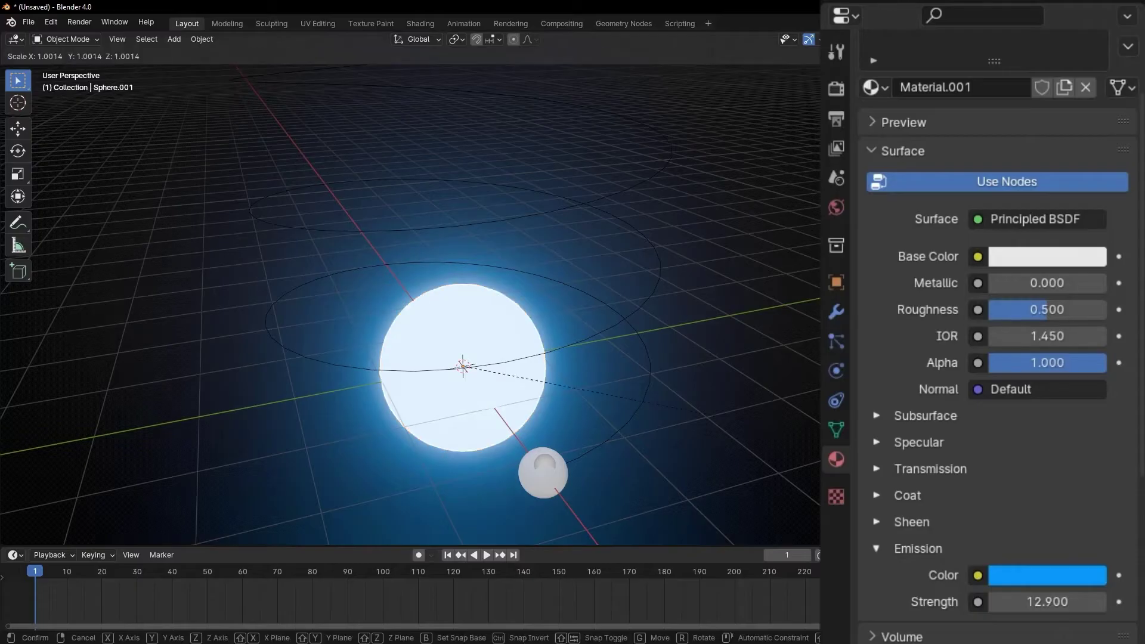
click(523, 388)
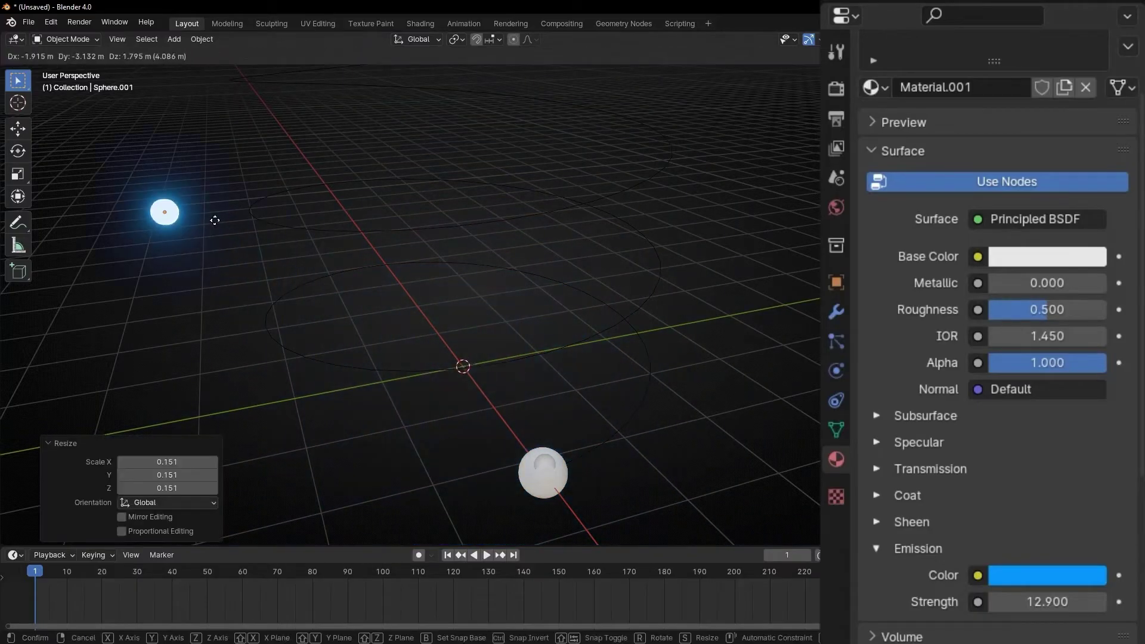
click(210, 224)
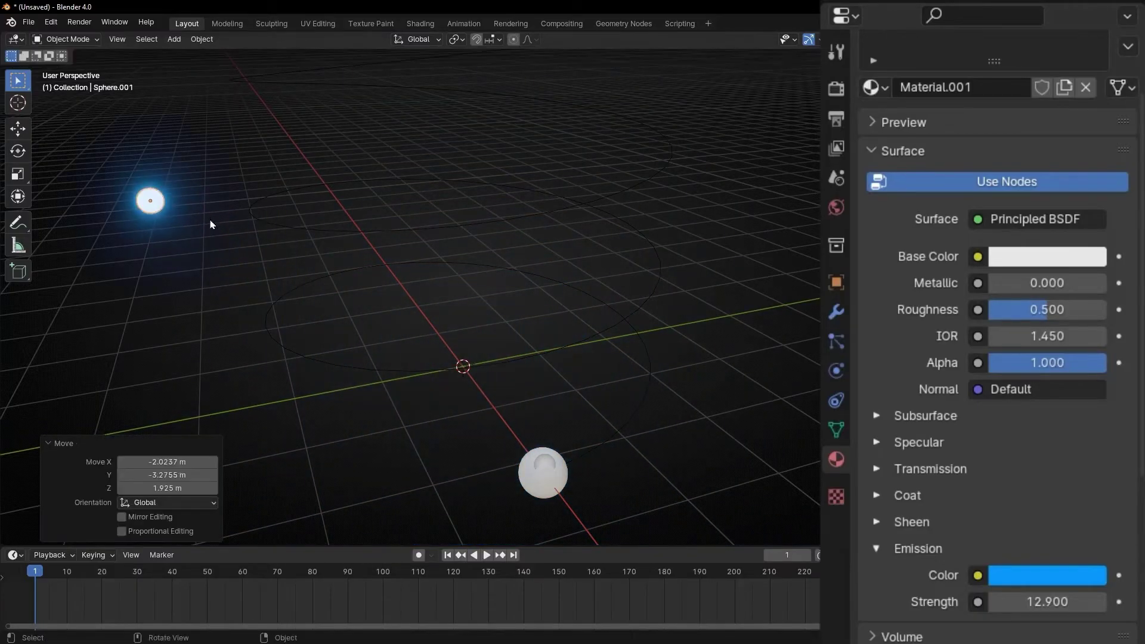
click(542, 474)
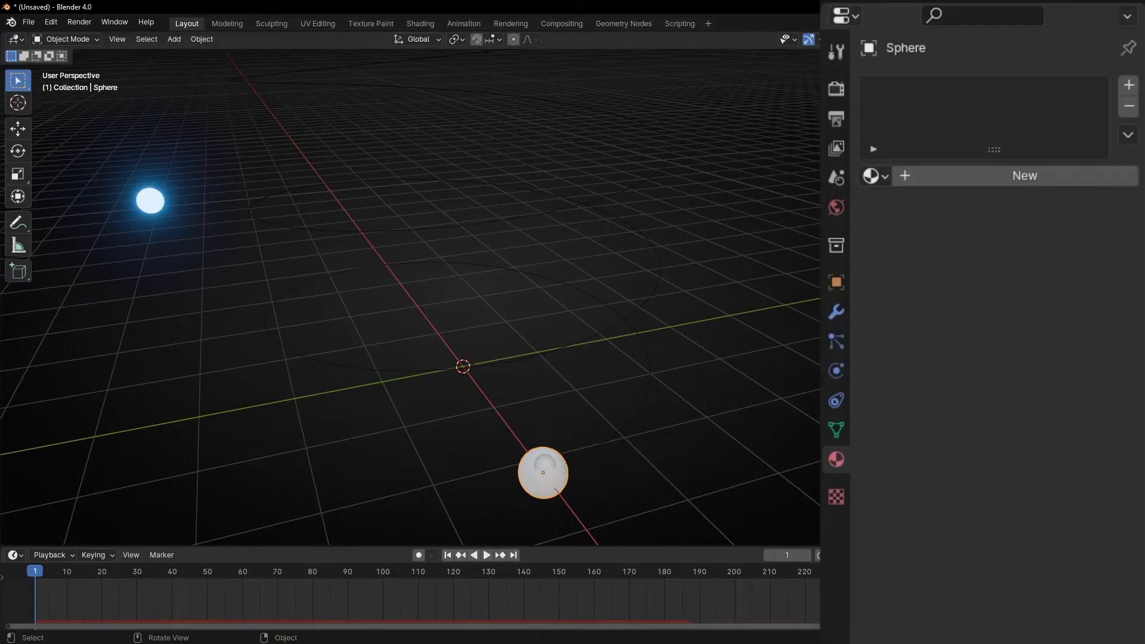
Step: Render the Sphere's particles as Object instances of Sphere.001 and play the animation
click(835, 345)
click(870, 243)
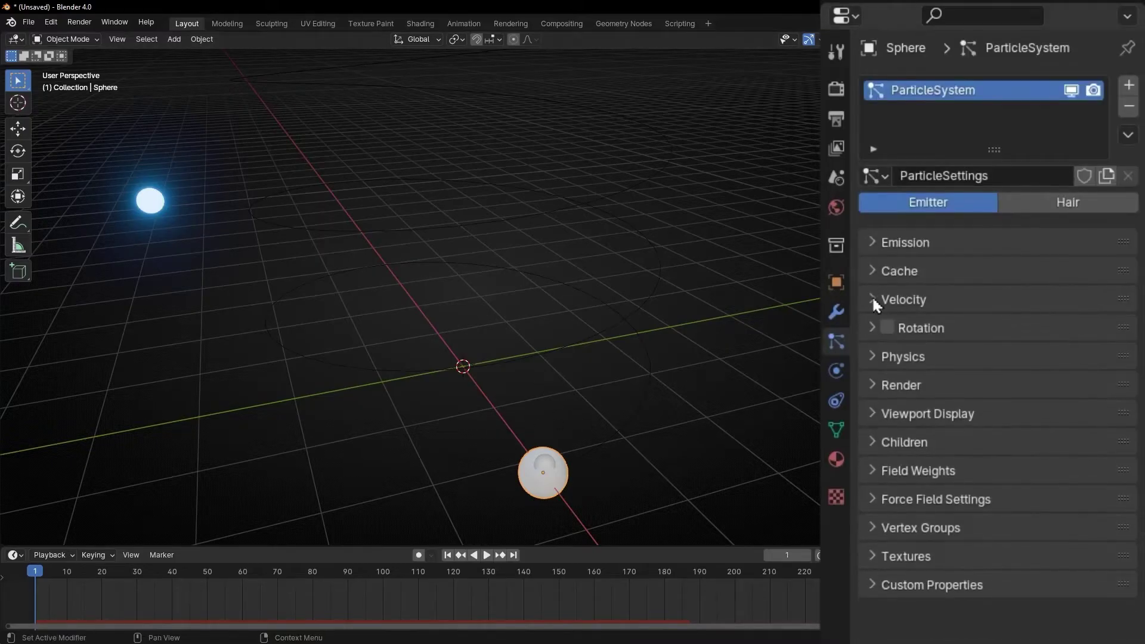
click(872, 377)
scroll(897, 472, down, 3)
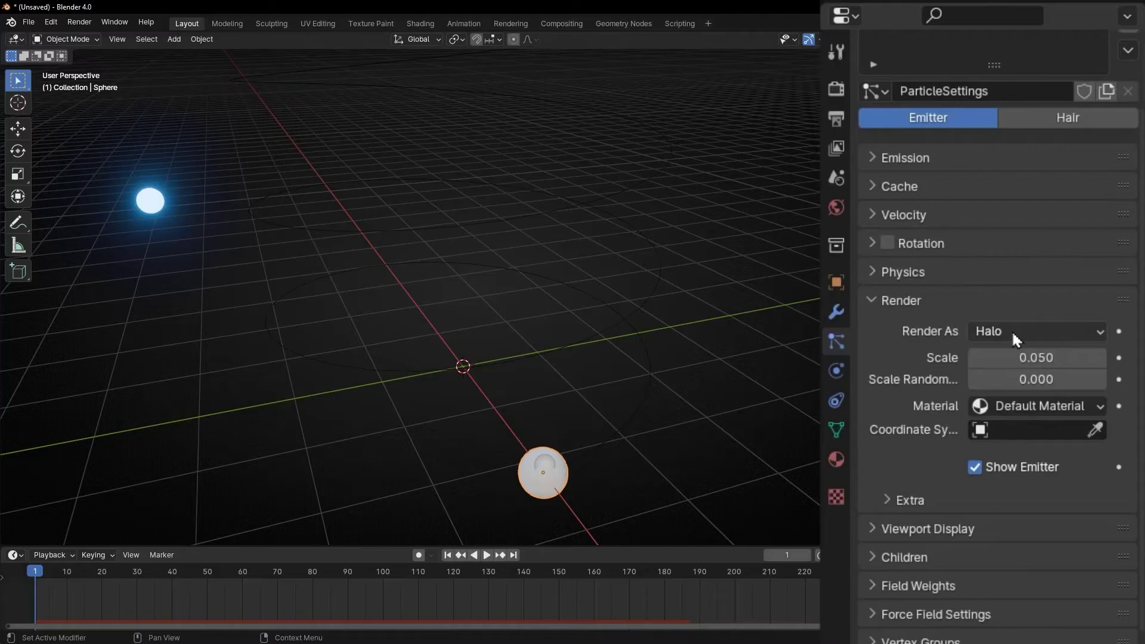
click(1029, 329)
click(1014, 451)
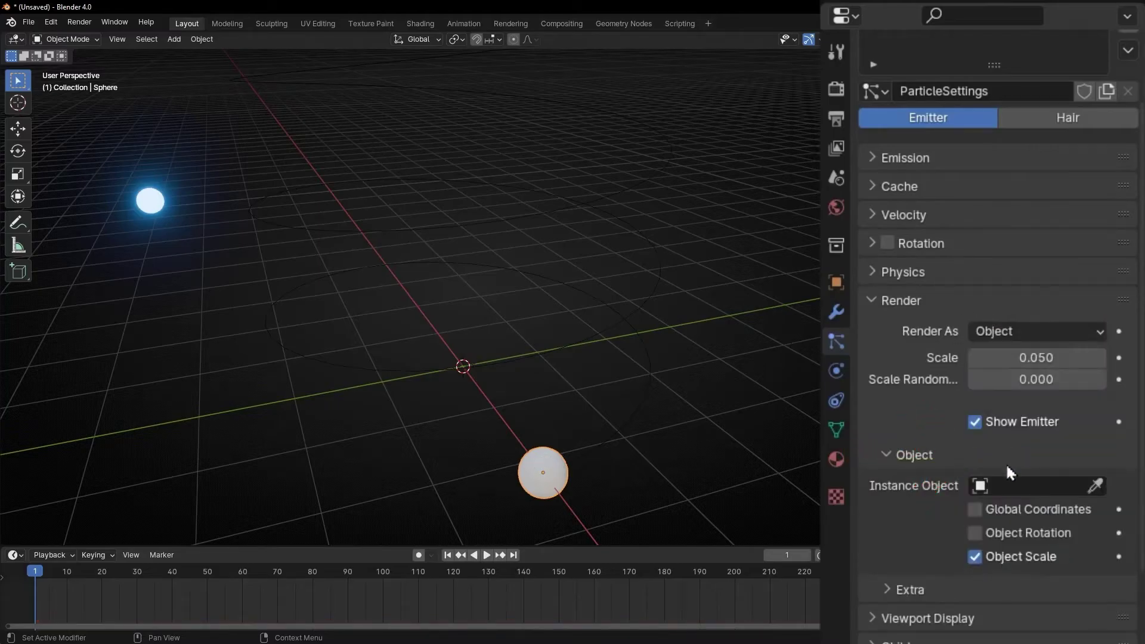
click(1019, 487)
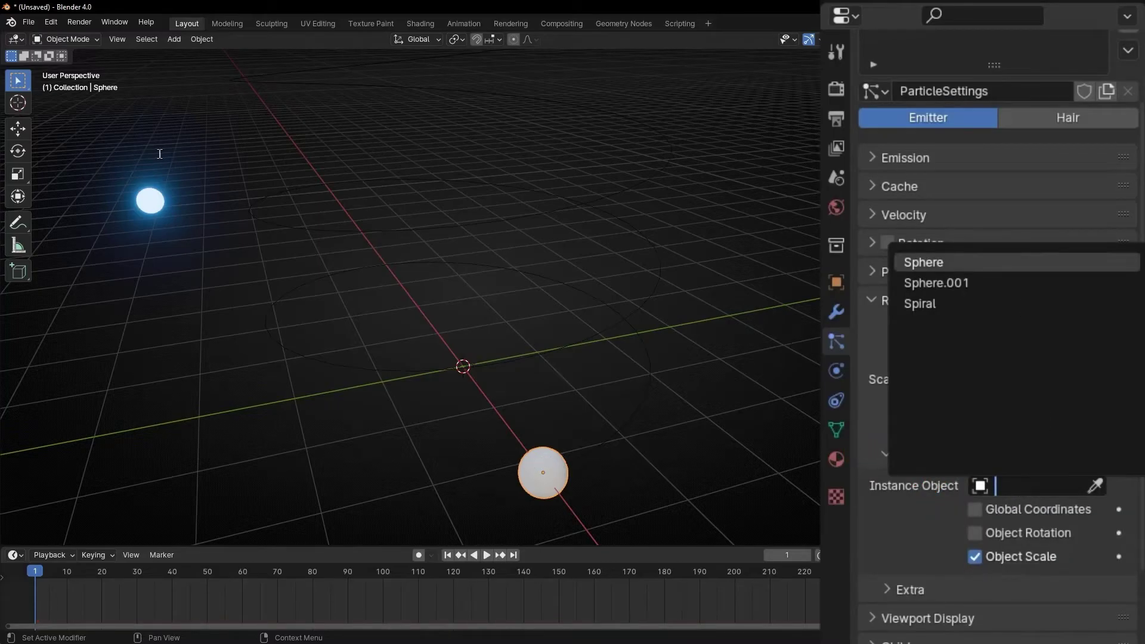
click(1013, 278)
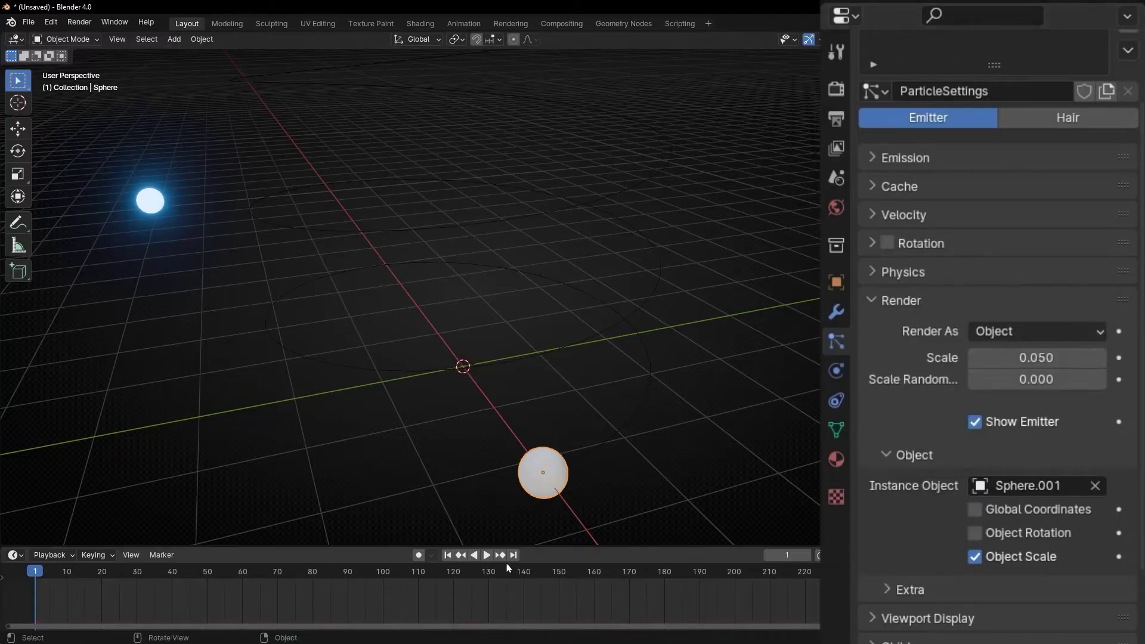
key(space)
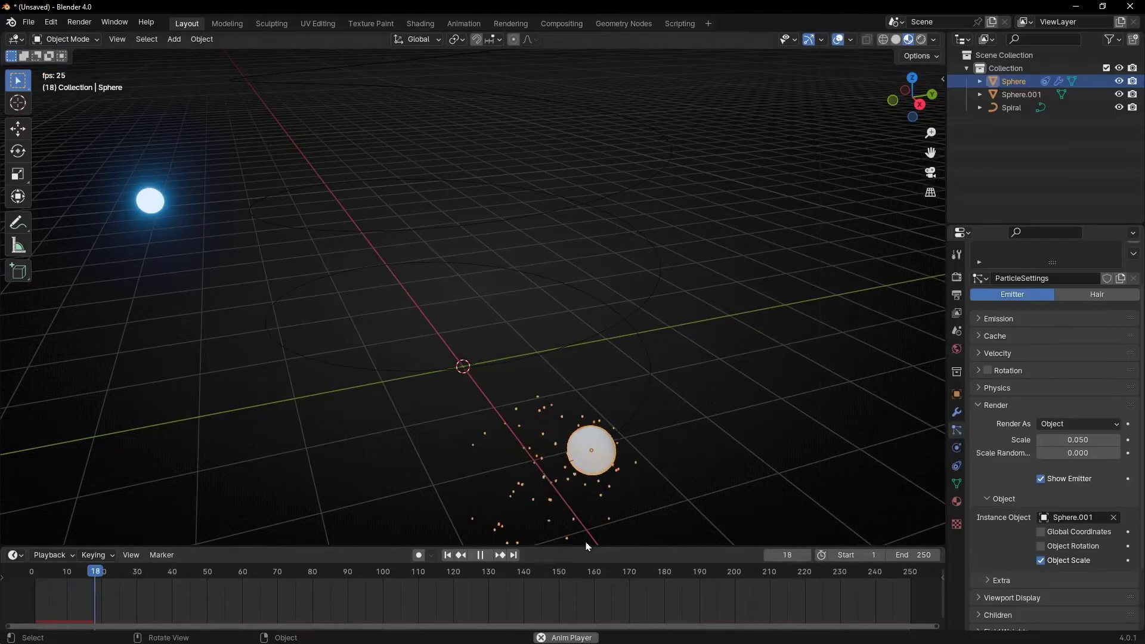
click(658, 179)
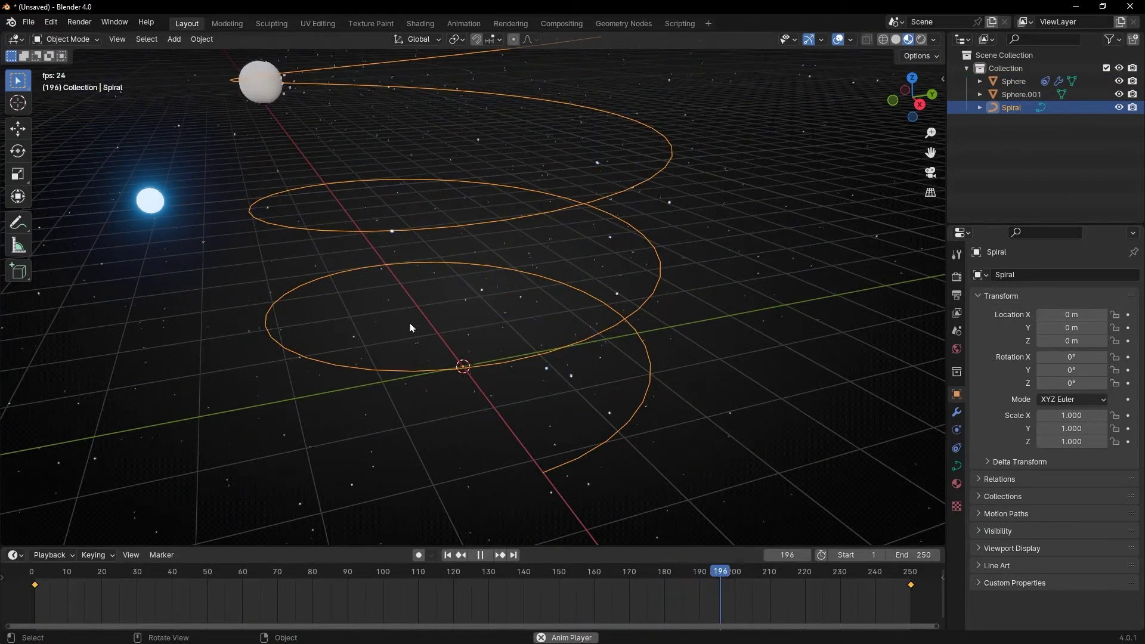
Step: Stop playback and rename the emitter Sphere to 'Particles' in the Outliner
key(space)
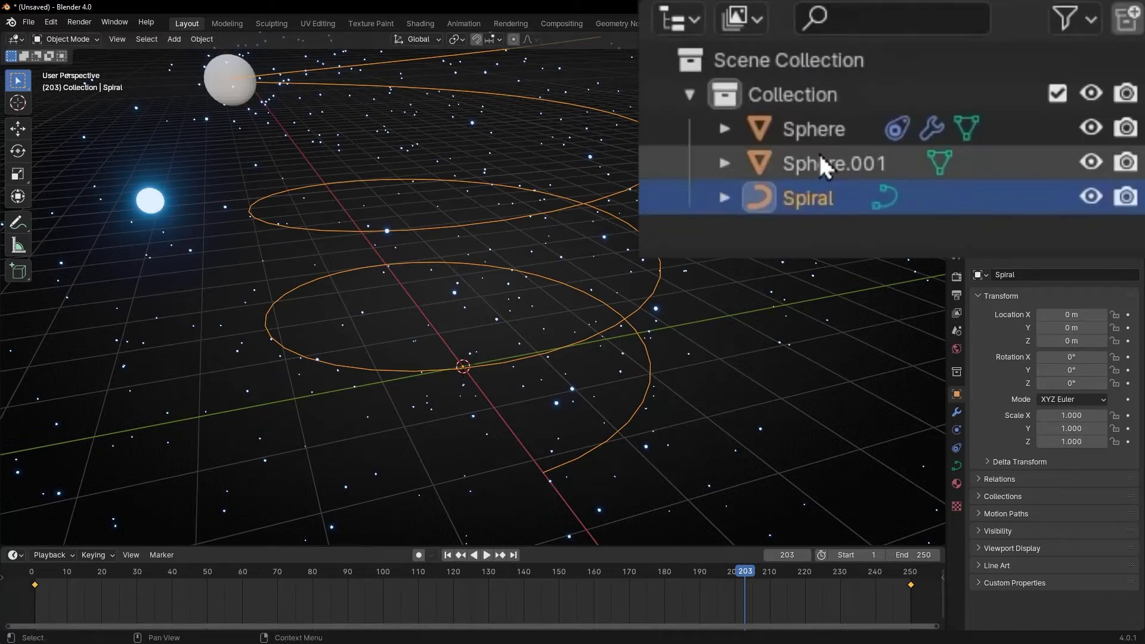
click(820, 139)
double_click(819, 134)
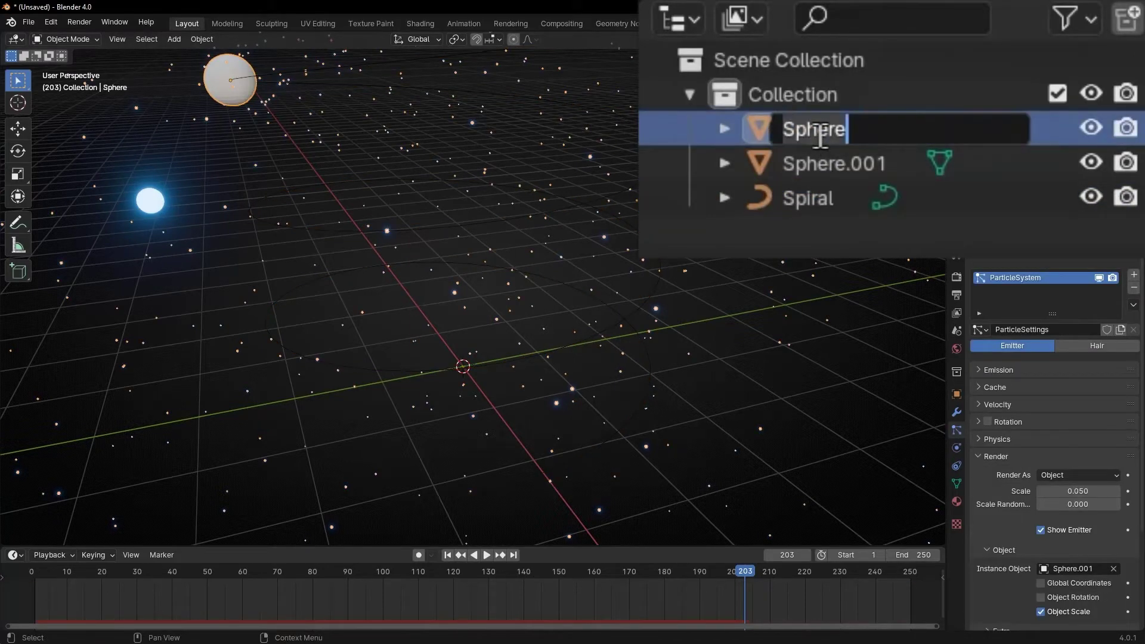
text(Particles)
key(Return)
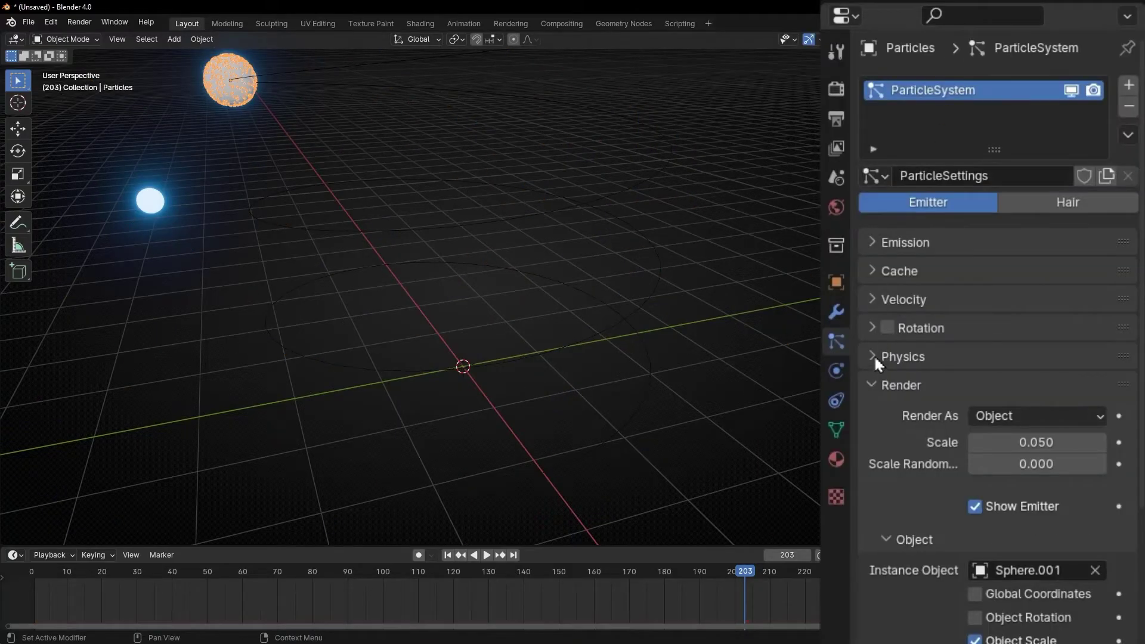
Step: Set the particle render scale to 0.120 and replay from frame 1
drag(1013, 444, 1060, 444)
click(447, 554)
click(486, 555)
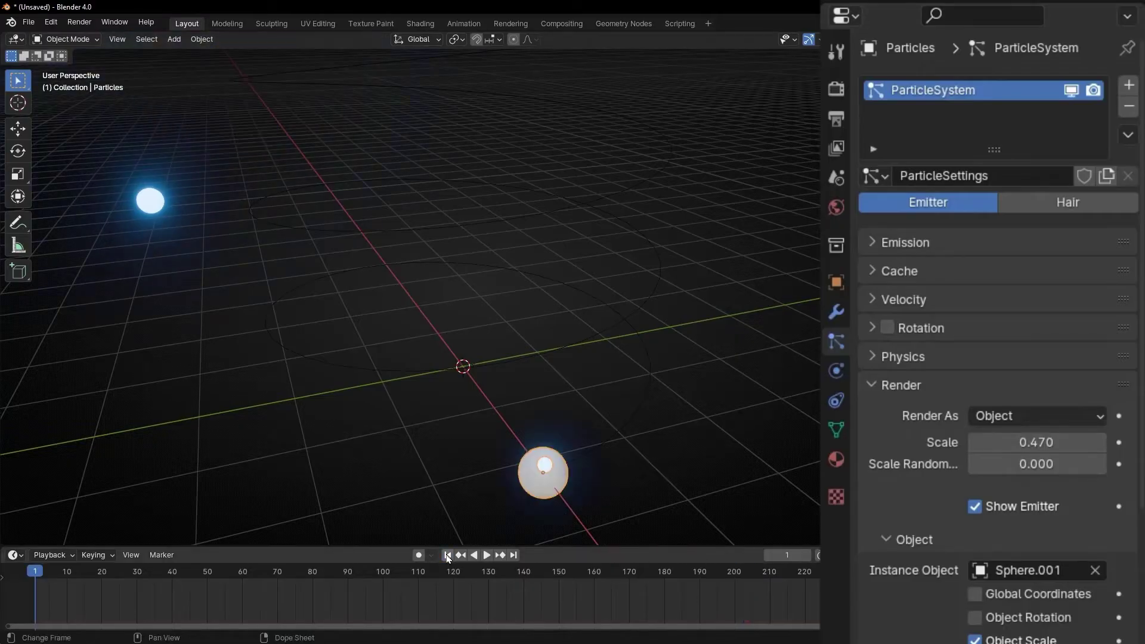
drag(1054, 448, 1017, 448)
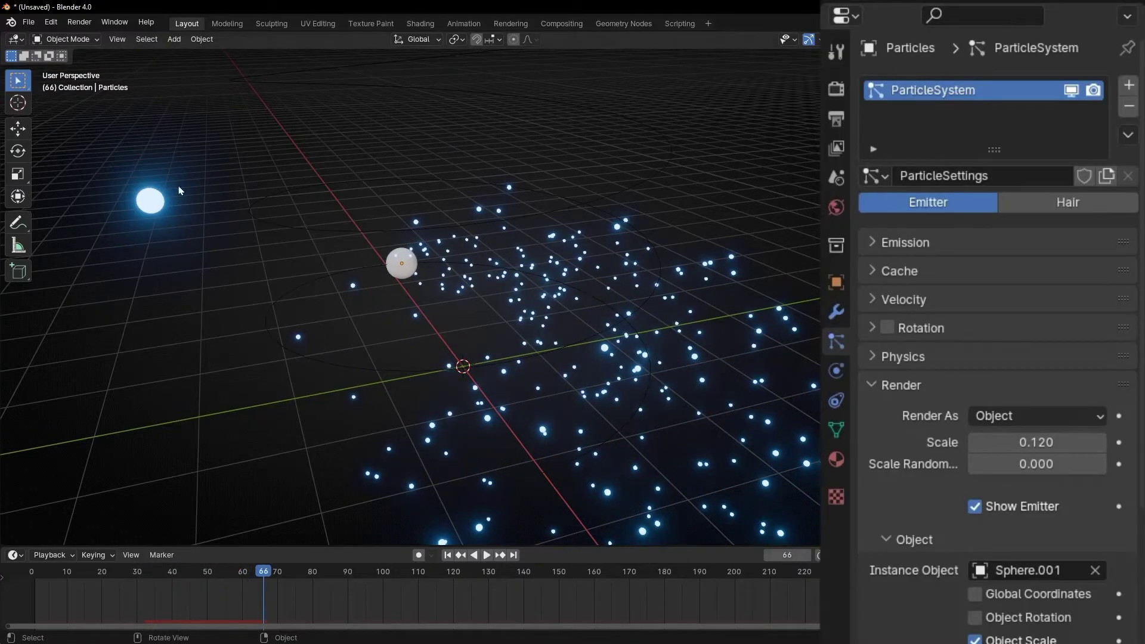
Step: Hide Sphere.001 in both the viewport and renders, then preview the animation
click(150, 201)
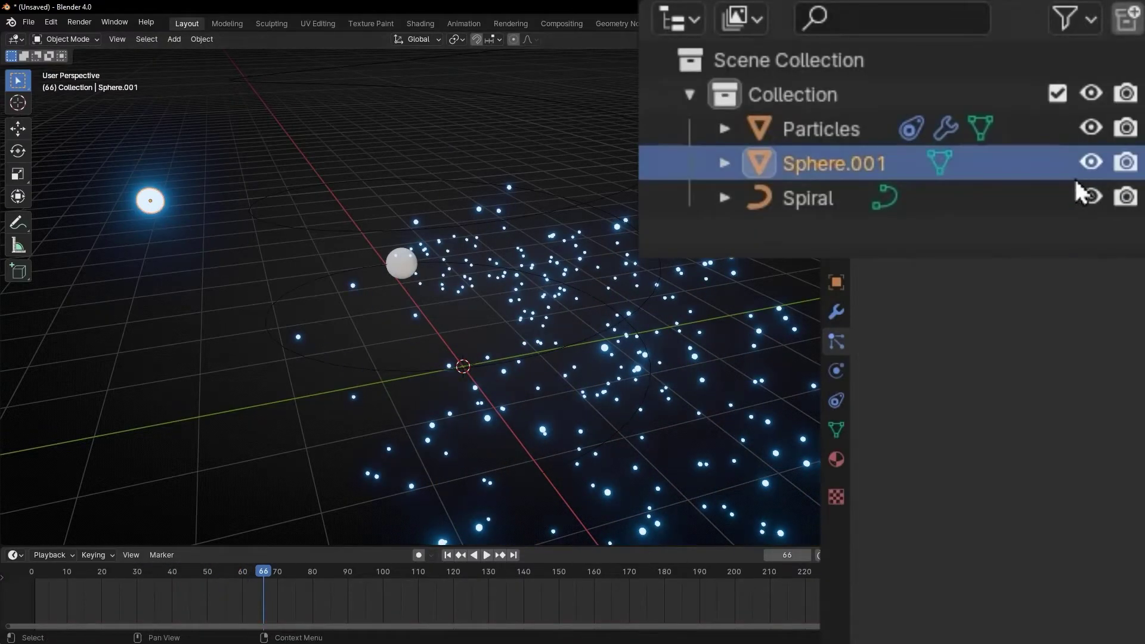
click(1091, 167)
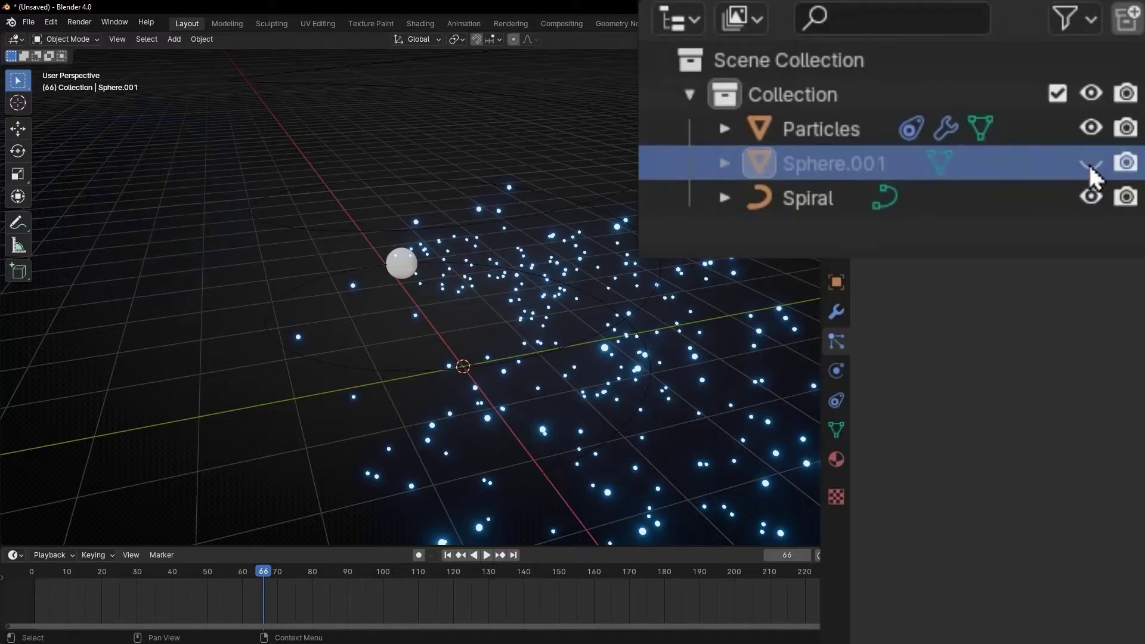
click(1127, 167)
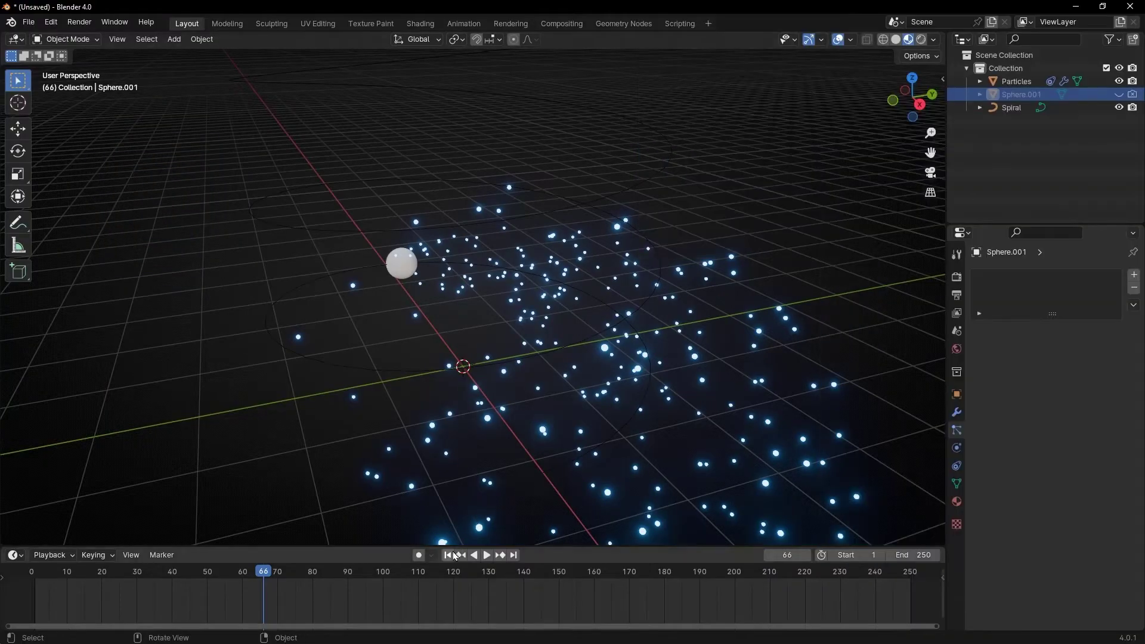
click(453, 556)
key(space)
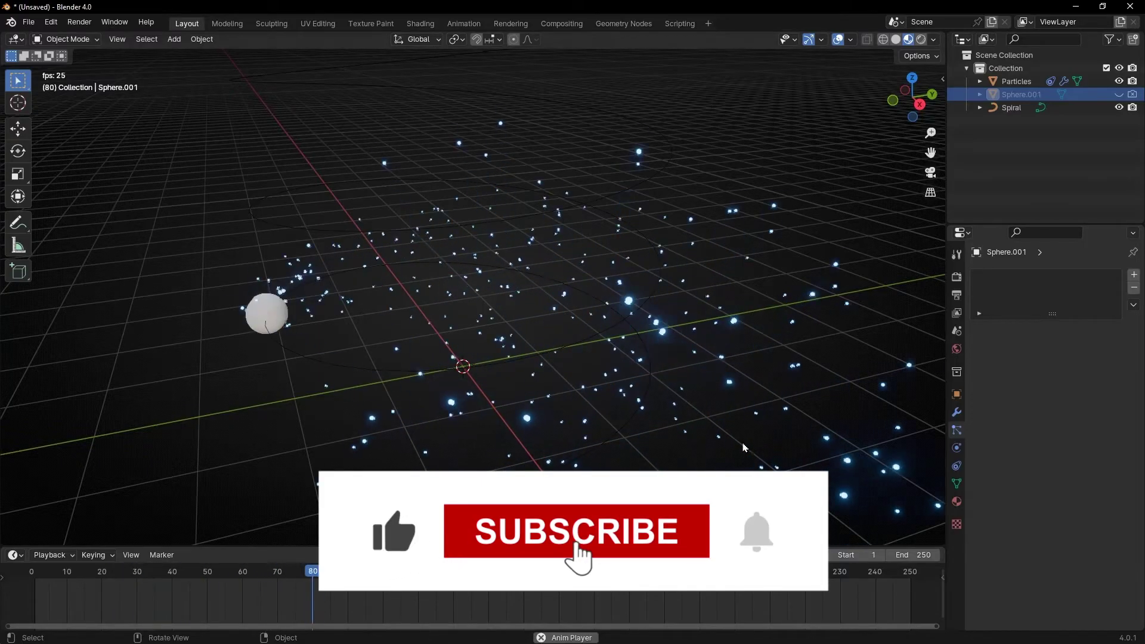
key(space)
Step: Turn off Show Emitter for the Particles object in Render and Viewport Display, then replay
click(274, 340)
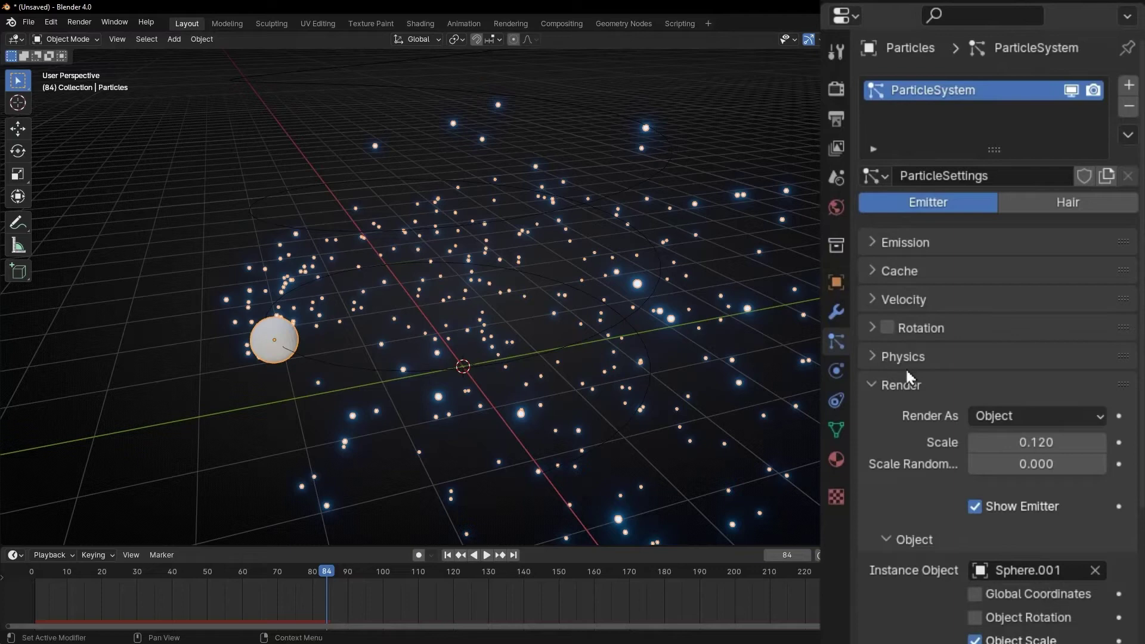
scroll(946, 527, down, 3)
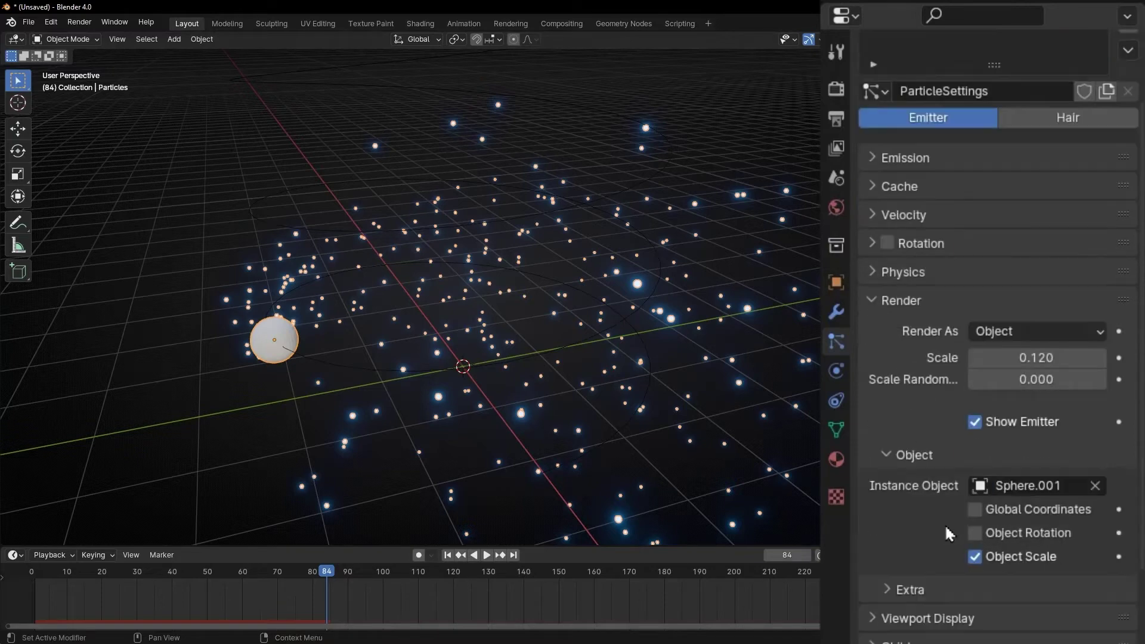
click(977, 423)
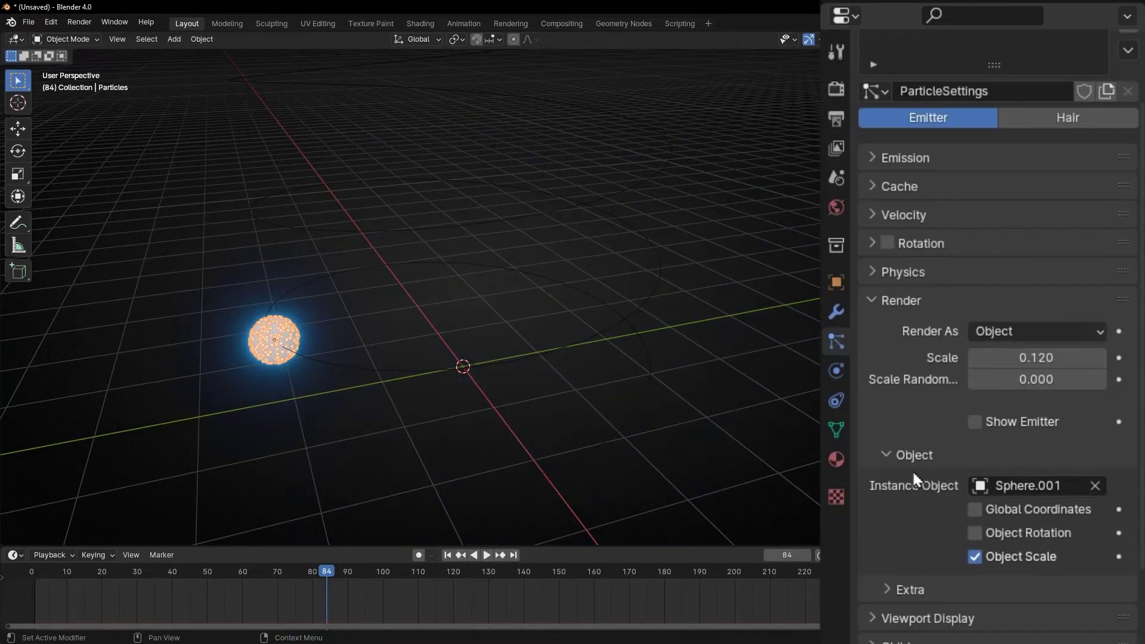
click(875, 307)
click(877, 413)
click(975, 556)
click(974, 556)
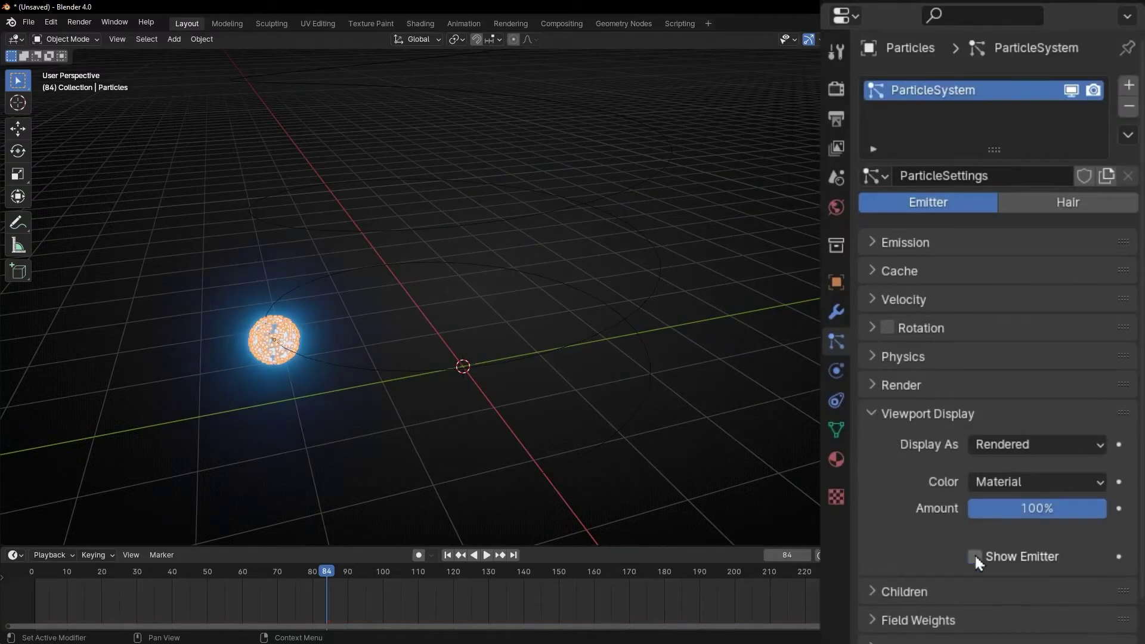
click(448, 556)
key(space)
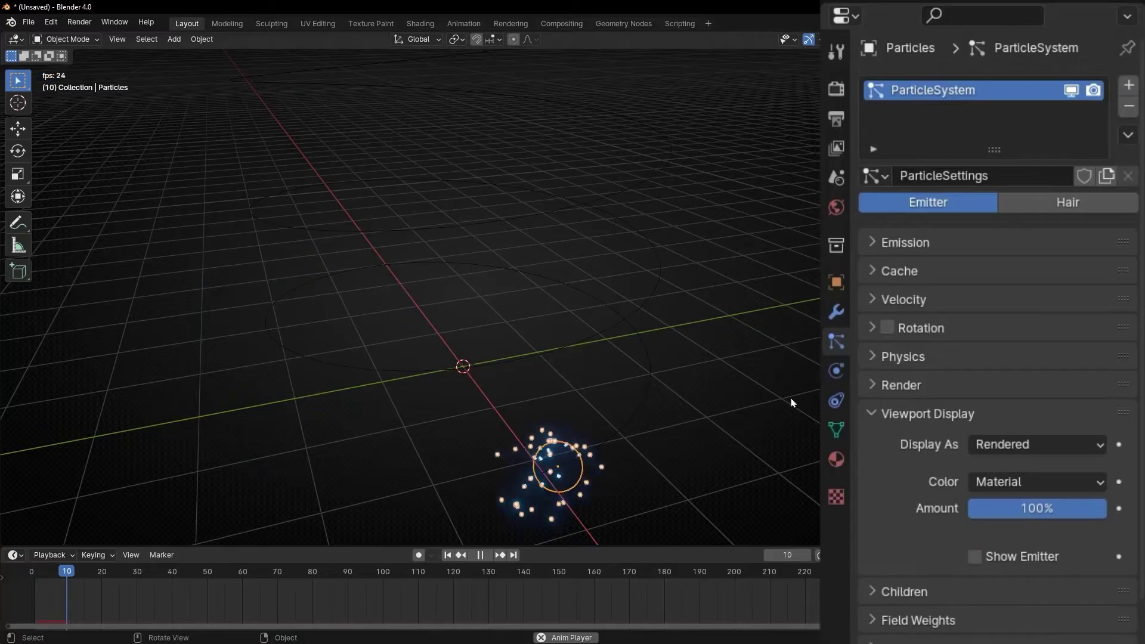
Step: Set the particle emission Number to 10000 and preview the playback
key(space)
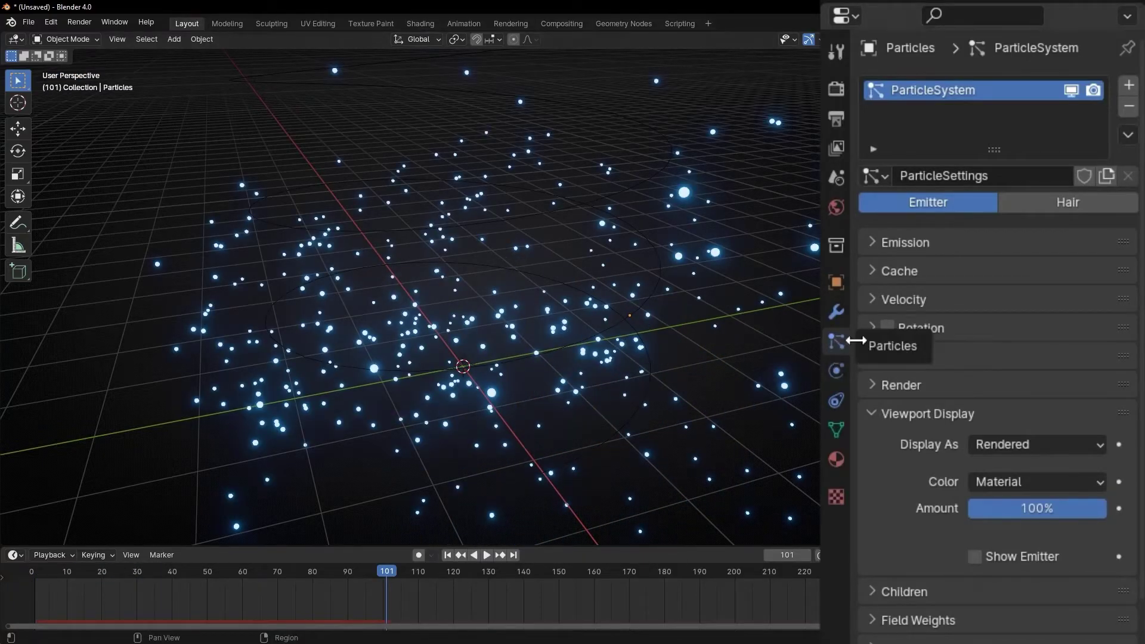
click(880, 243)
click(1032, 279)
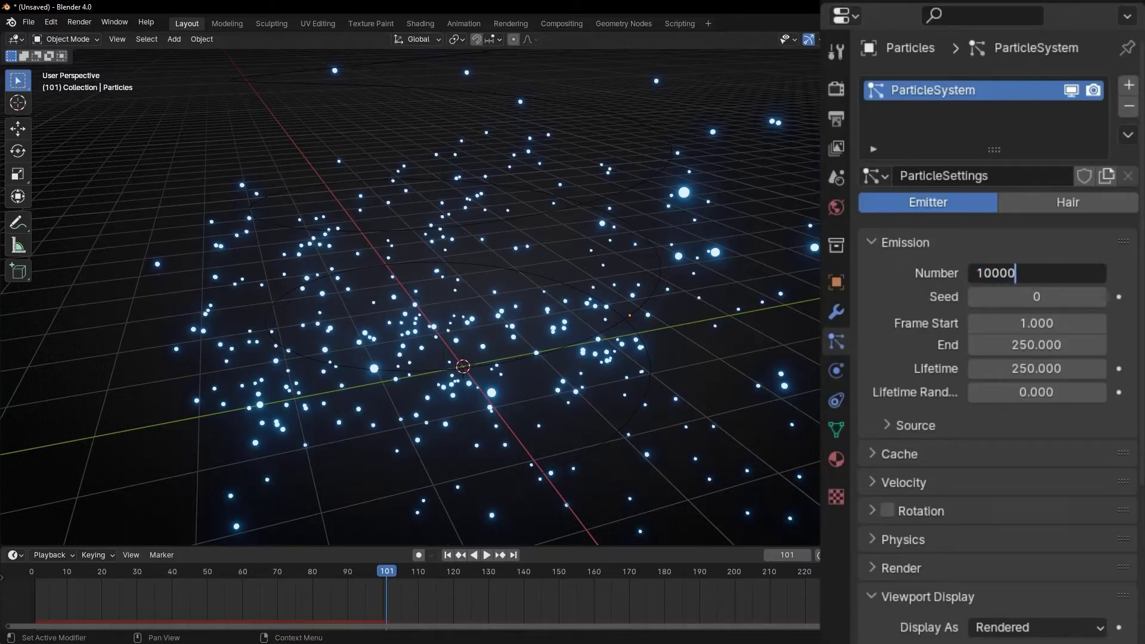
text(10000)
key(Return)
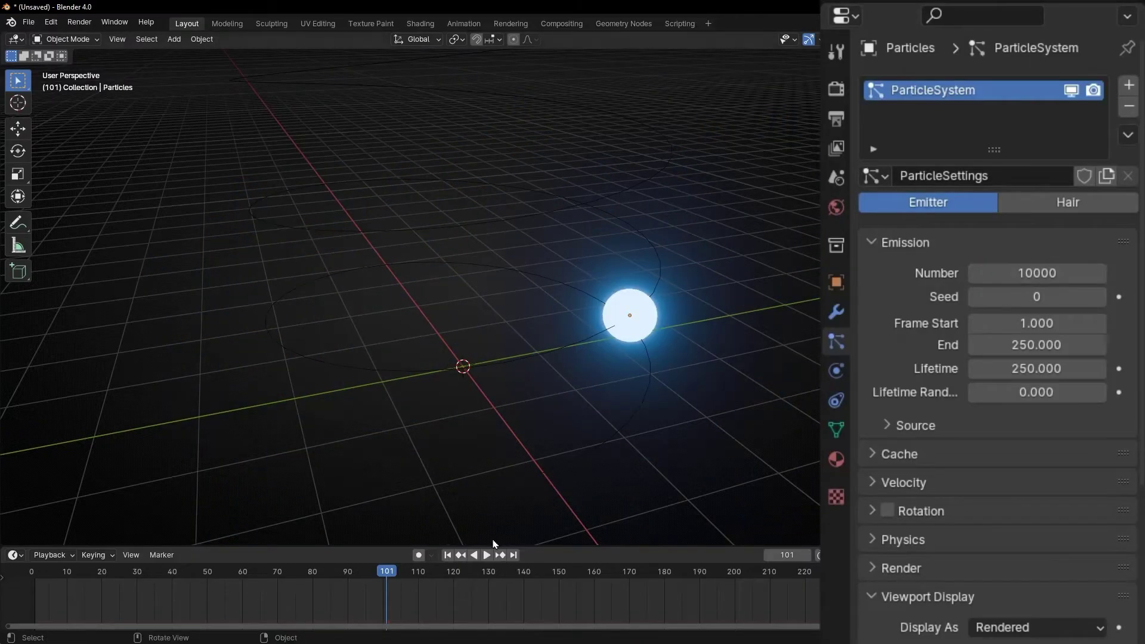
click(454, 556)
key(space)
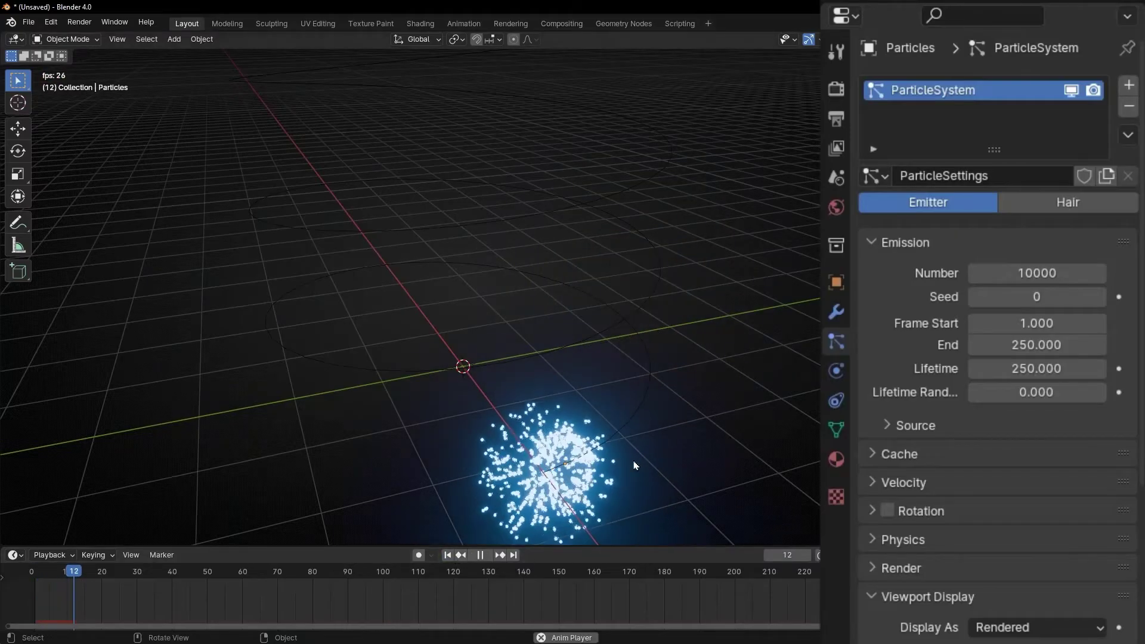
key(space)
Step: Set Normal velocity to 0, then nudge it up to 0.03 m/s and replay the trail
click(895, 242)
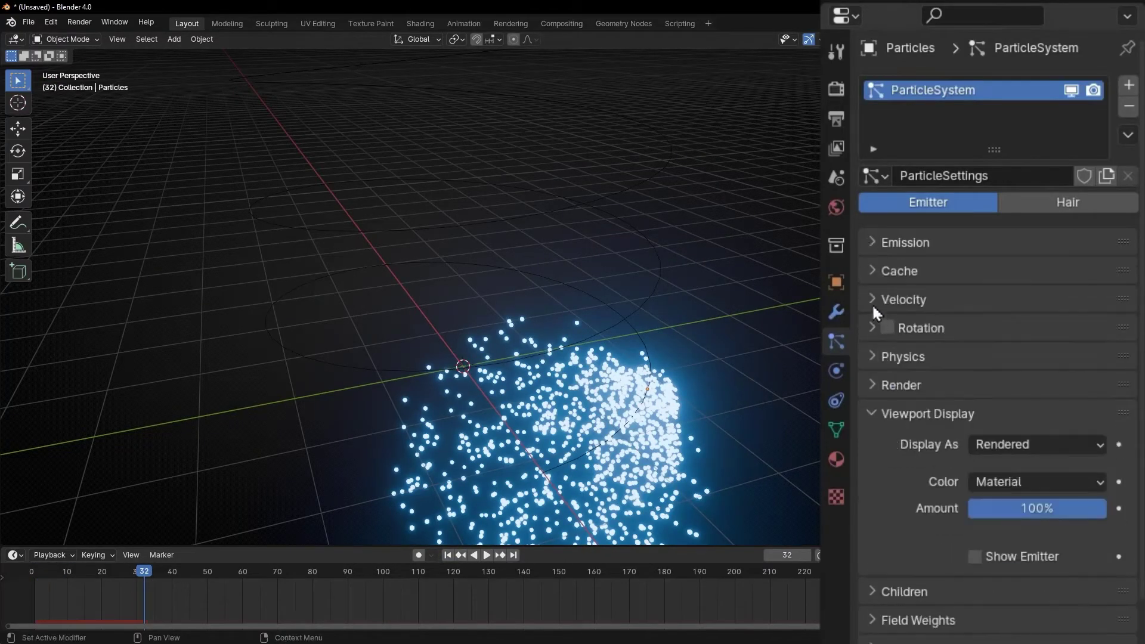
click(874, 300)
click(1037, 330)
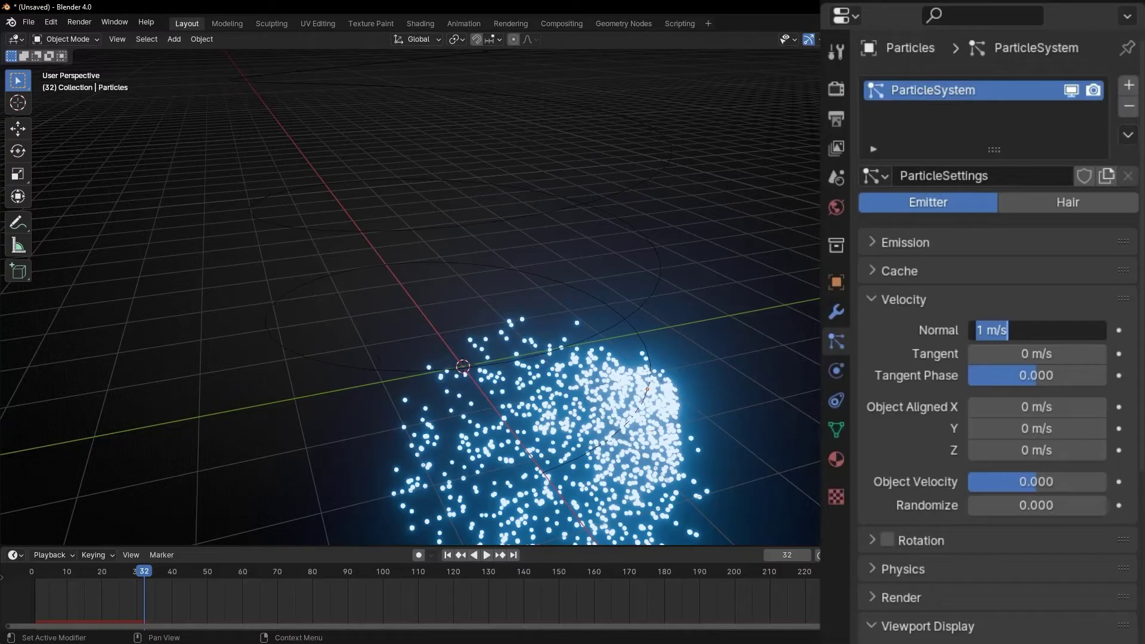
text(0)
key(Return)
key(shift+Left)
key(space)
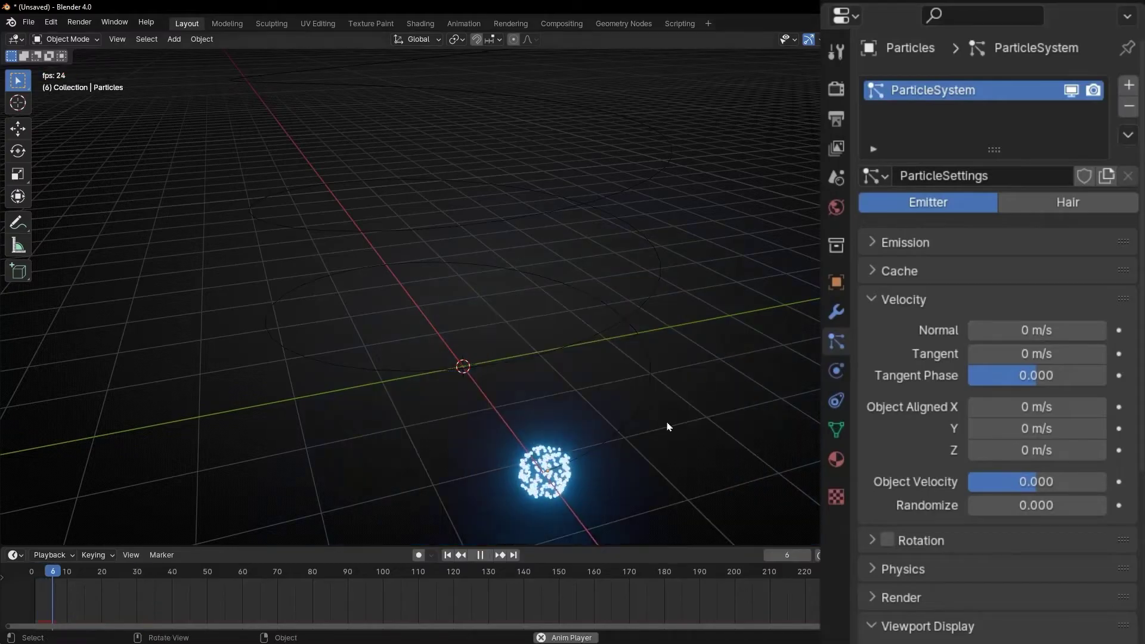
key(space)
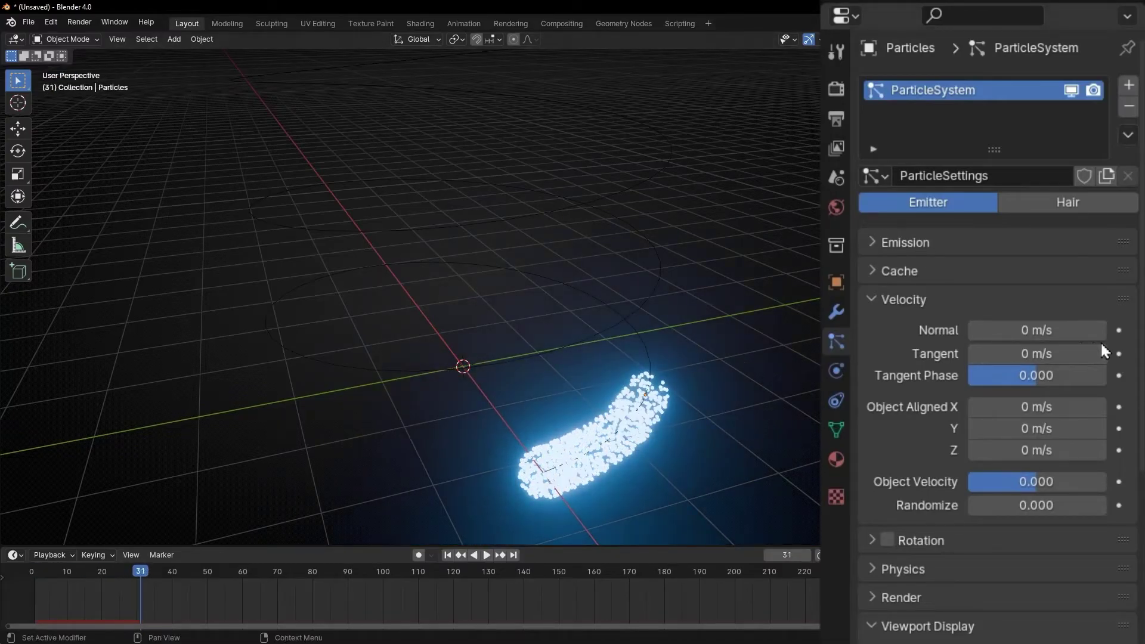
click(1100, 334)
click(1100, 334)
click(1100, 334)
key(space)
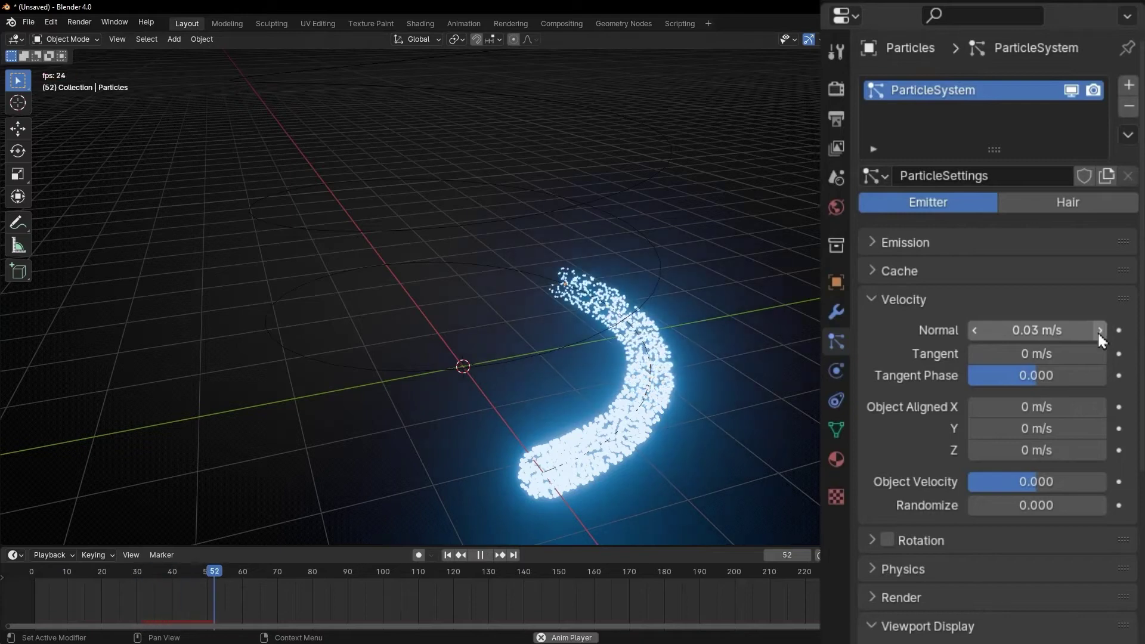
key(space)
click(447, 555)
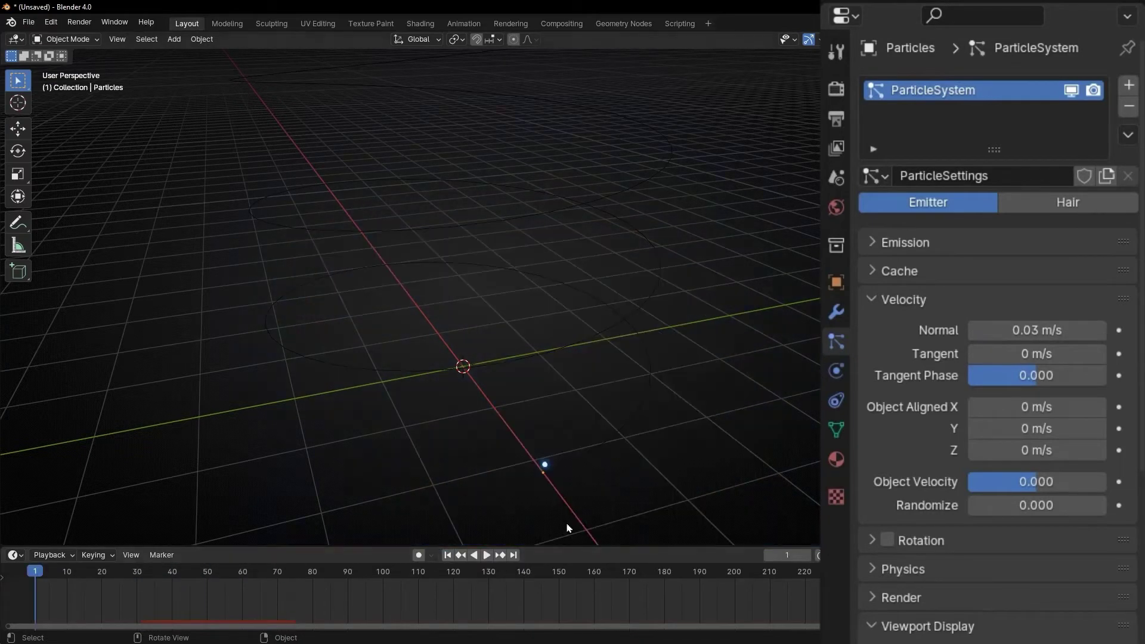
key(space)
Step: Scale the emitter sphere down to 0.046 and preview the emission
middle_drag(713, 496, 711, 382)
key(a)
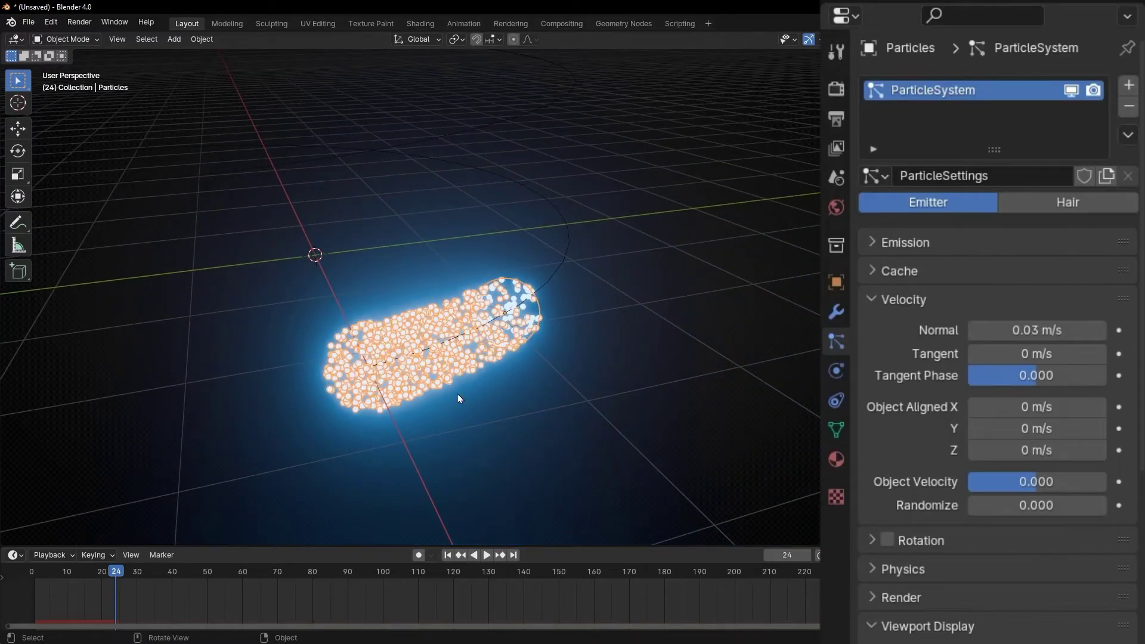
key(s)
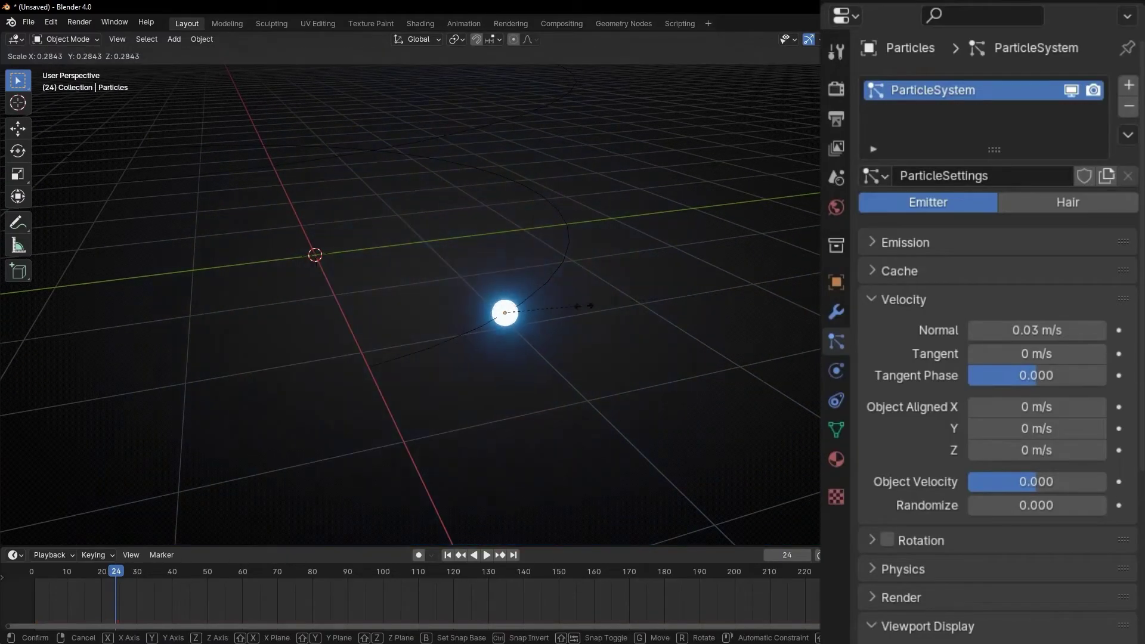
click(519, 309)
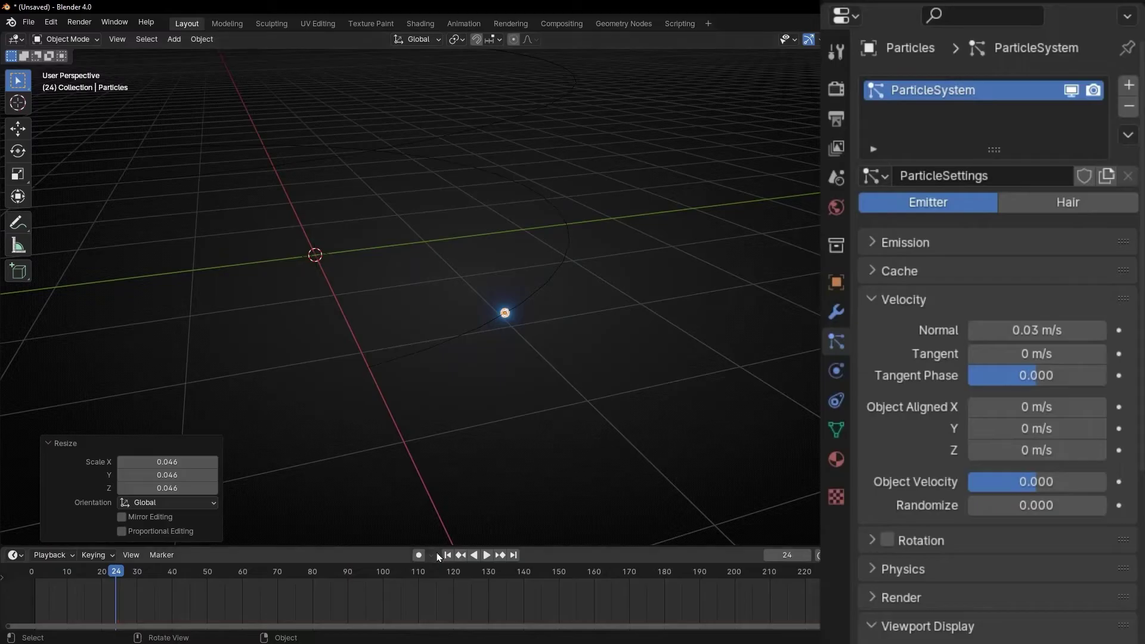
key(space)
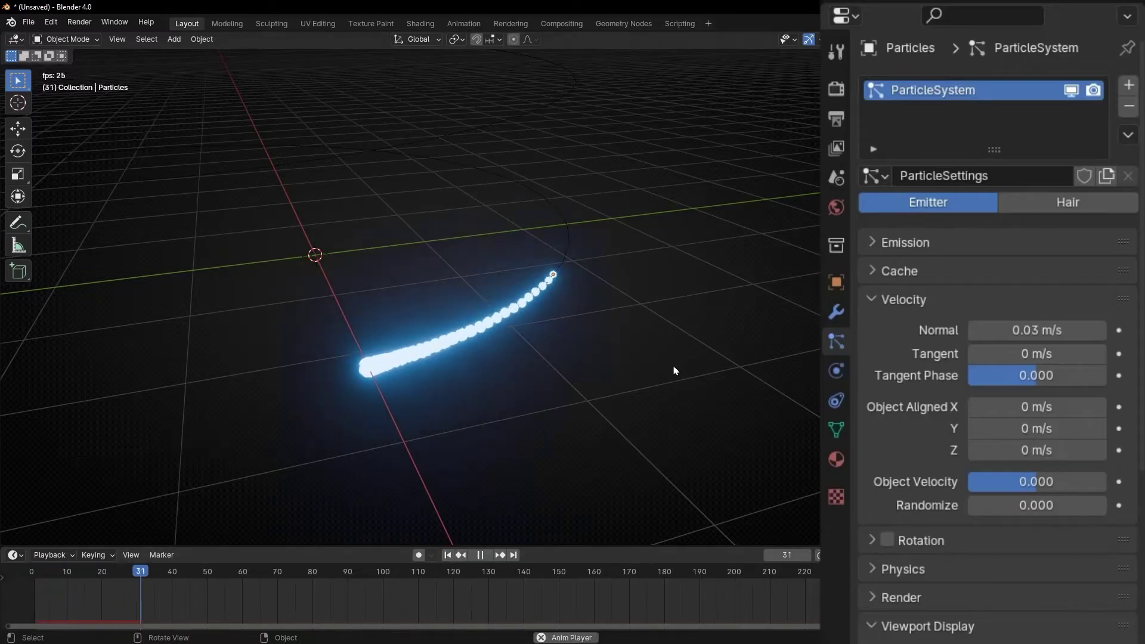
key(space)
Step: Raise the particles' Normal velocity to 0.52 m/s and replay from the first frame
drag(1032, 328, 1040, 328)
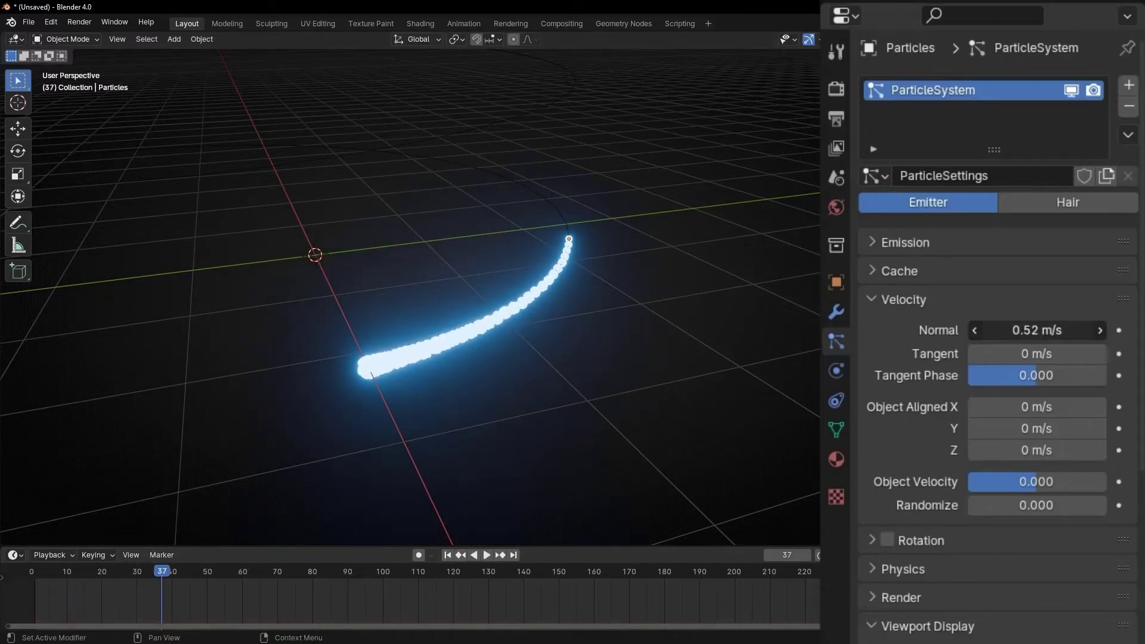
click(448, 555)
key(space)
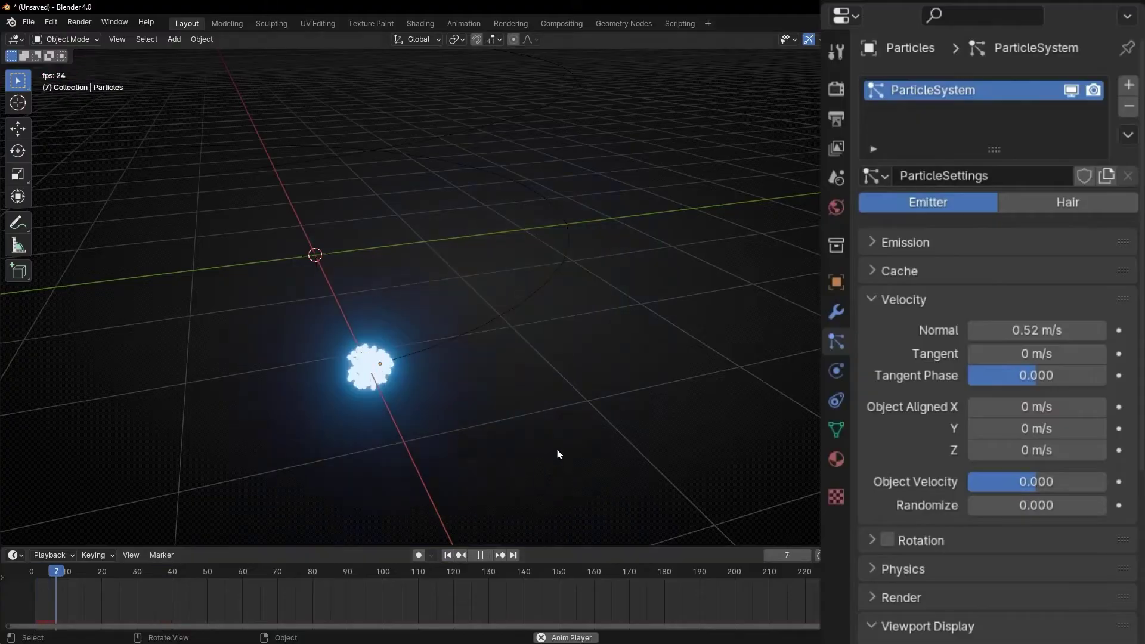
middle_drag(402, 391, 412, 336)
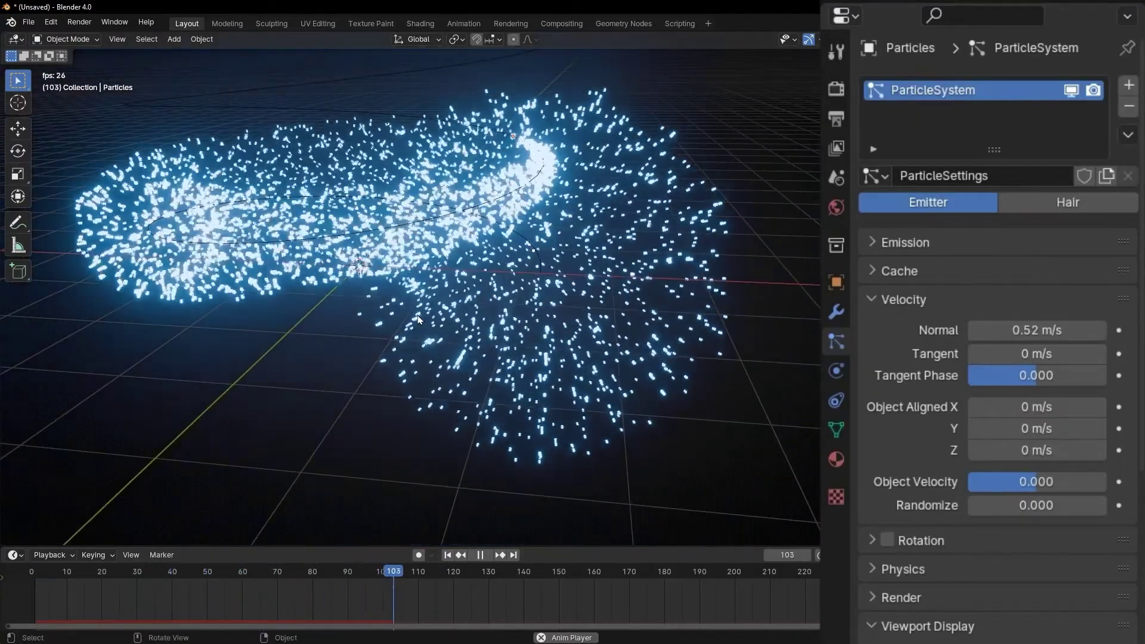
Step: Change the particle Lifetime from 250 to 50 frames and replay to see the shorter tail
key(space)
middle_drag(466, 330, 567, 340)
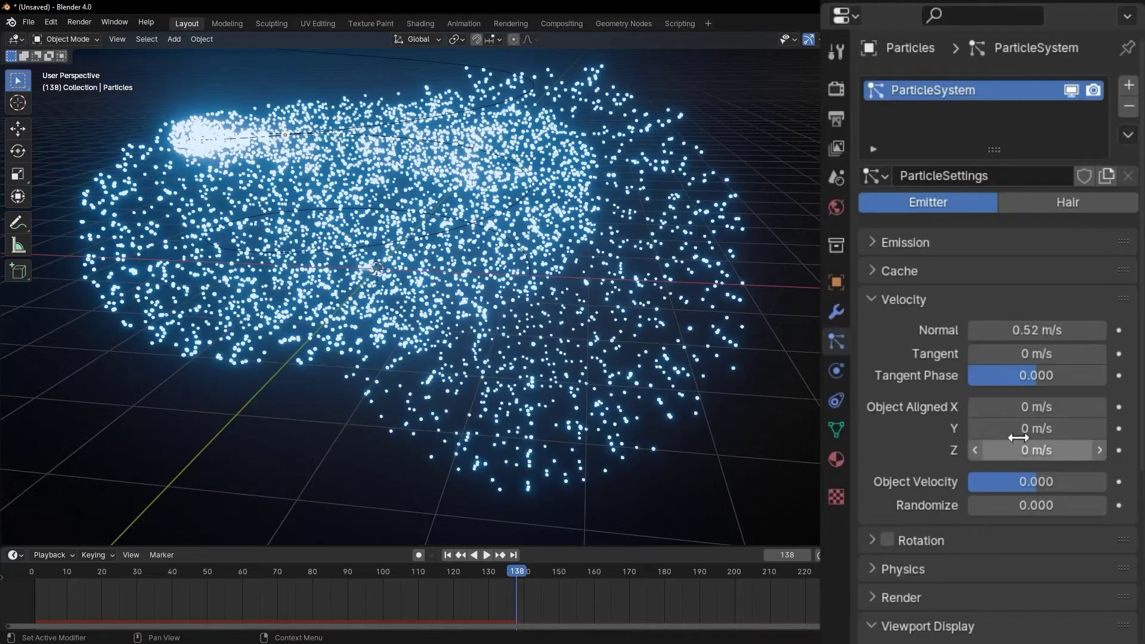
click(872, 249)
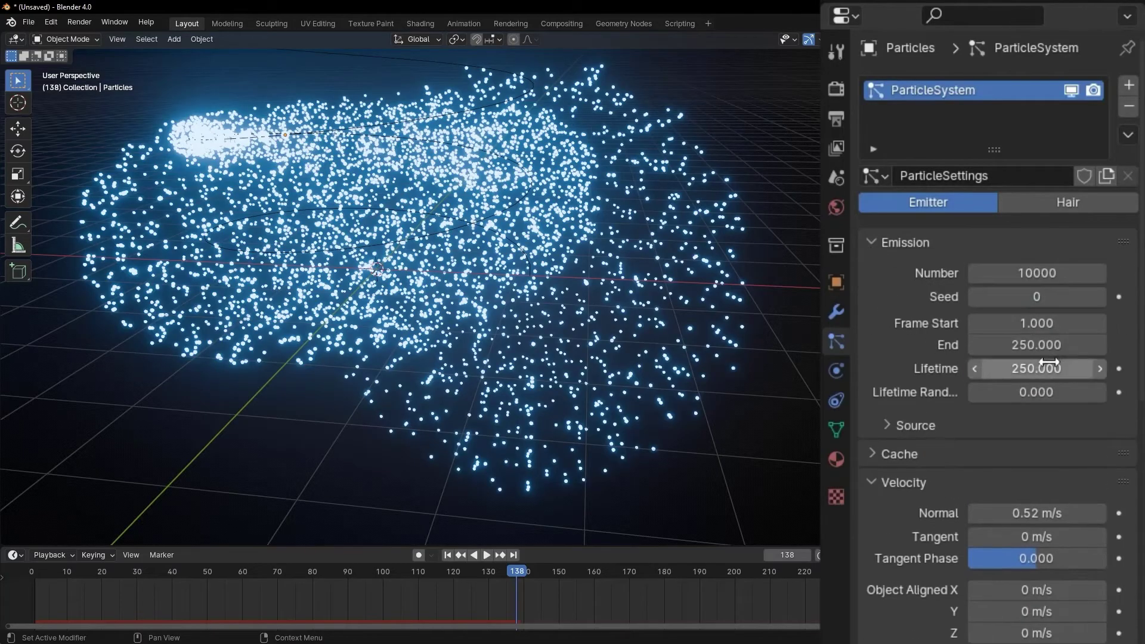
double_click(1032, 368)
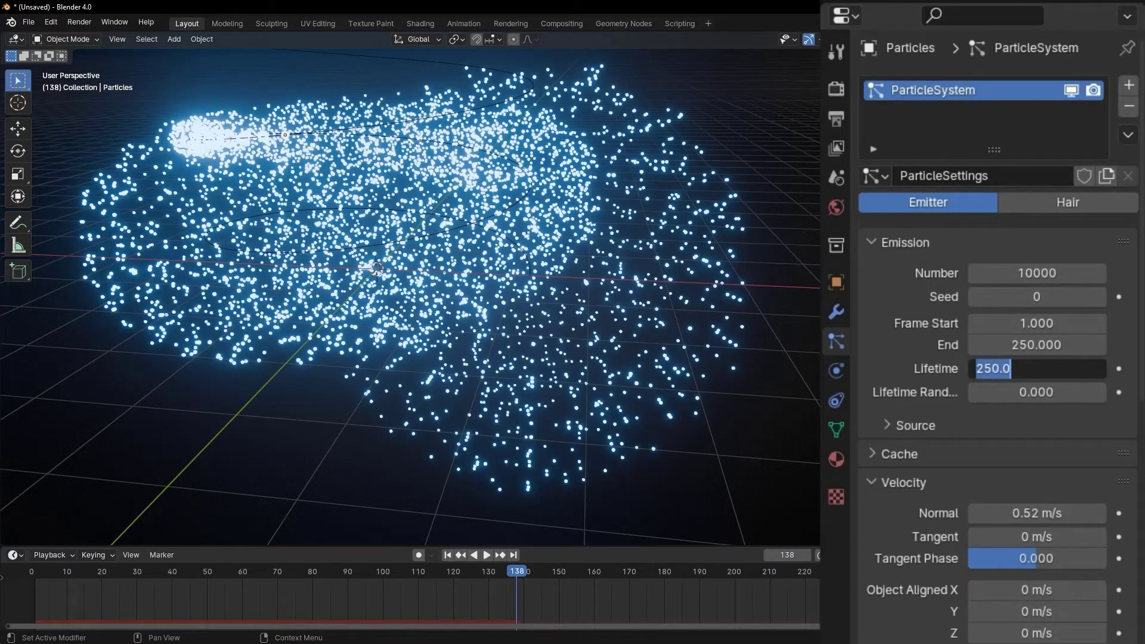
text(50)
key(Return)
key(shift+Left)
key(space)
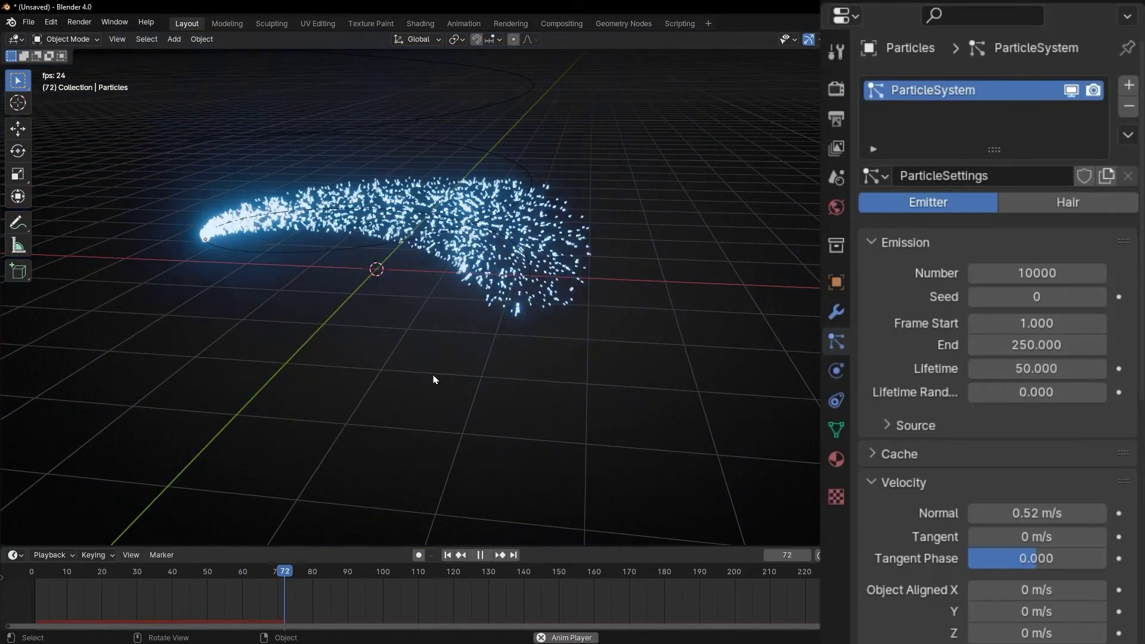
middle_drag(473, 378, 526, 406)
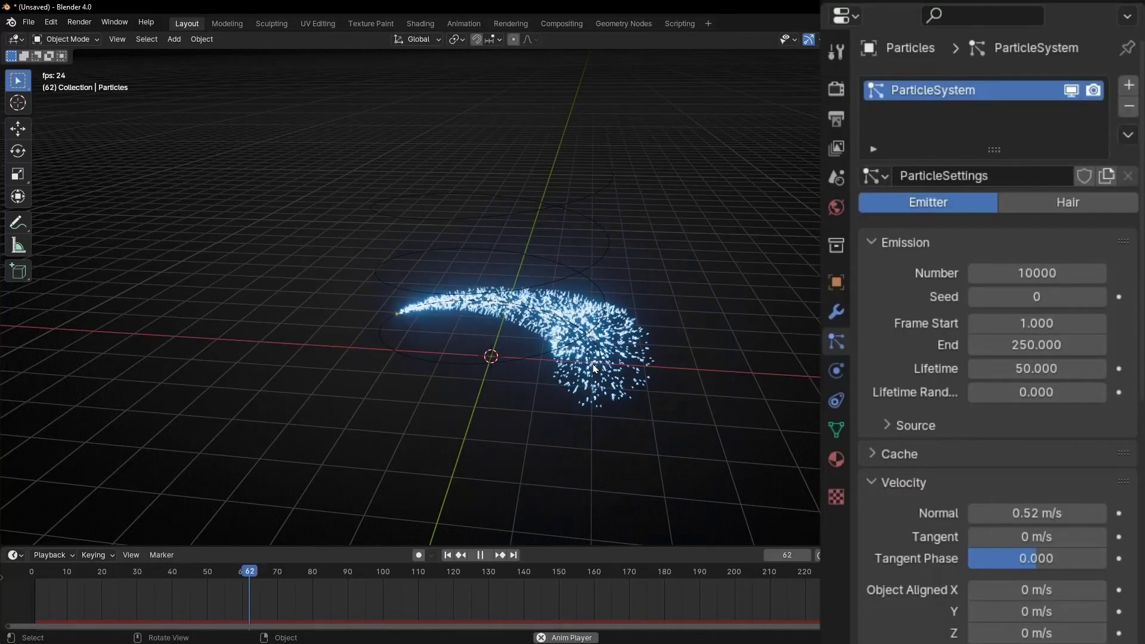
Step: Add particle damping under Physics > Forces and replay the animation
key(space)
click(884, 244)
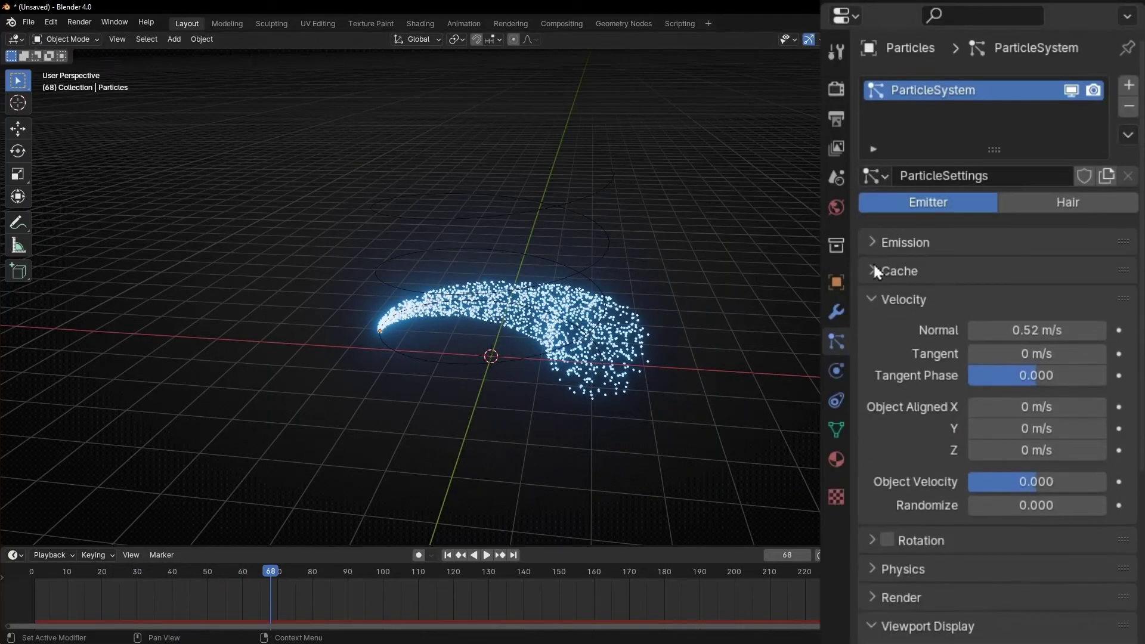
click(871, 308)
click(872, 358)
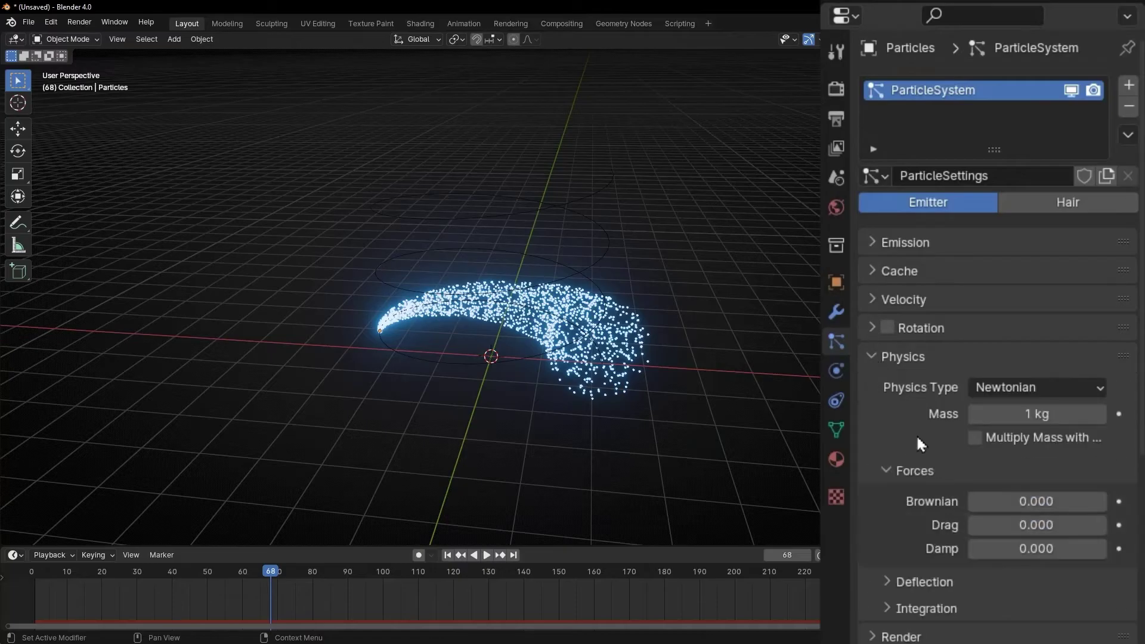
drag(1011, 550, 1038, 550)
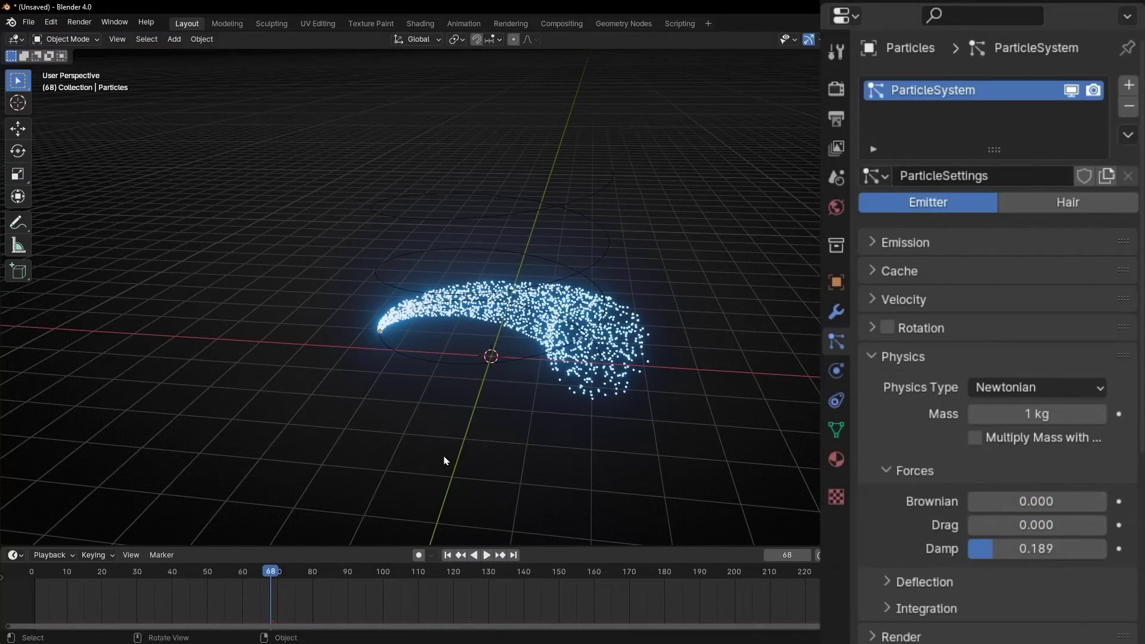
click(447, 556)
key(space)
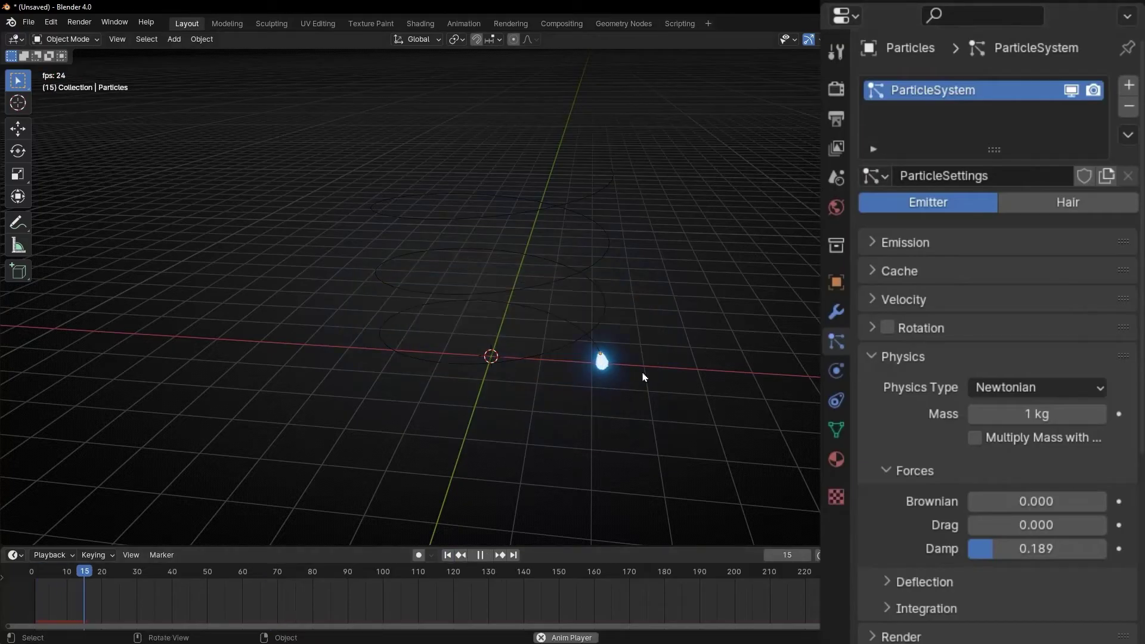
Step: Lower the damping to about 0.09 and raise Normal velocity to 1.15 m/s
middle_drag(644, 378, 659, 376)
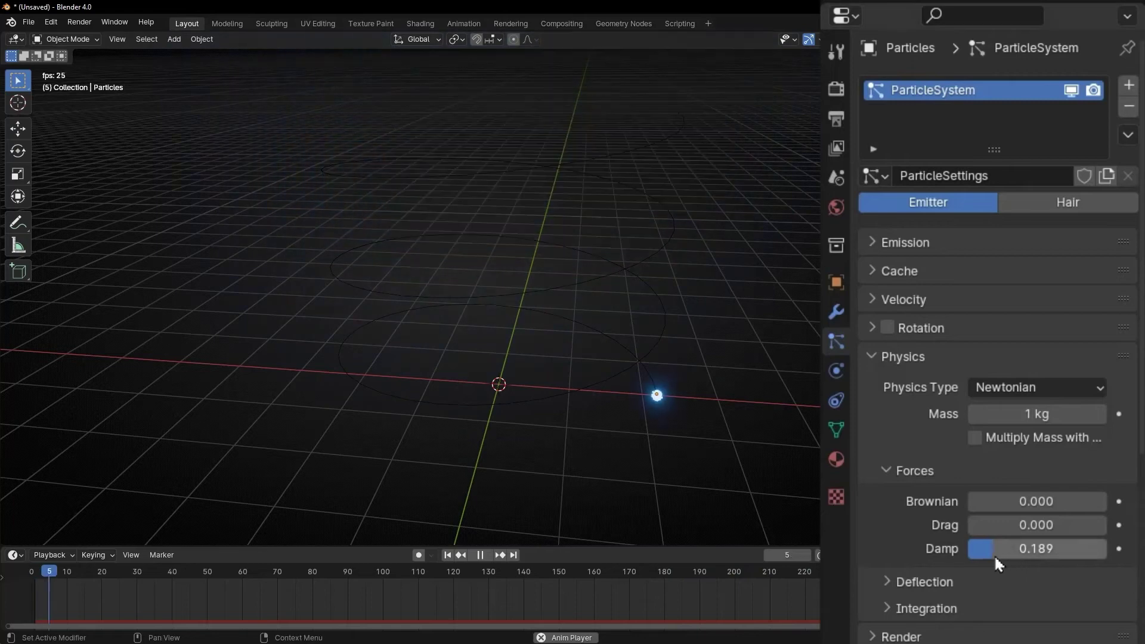
drag(994, 548, 973, 552)
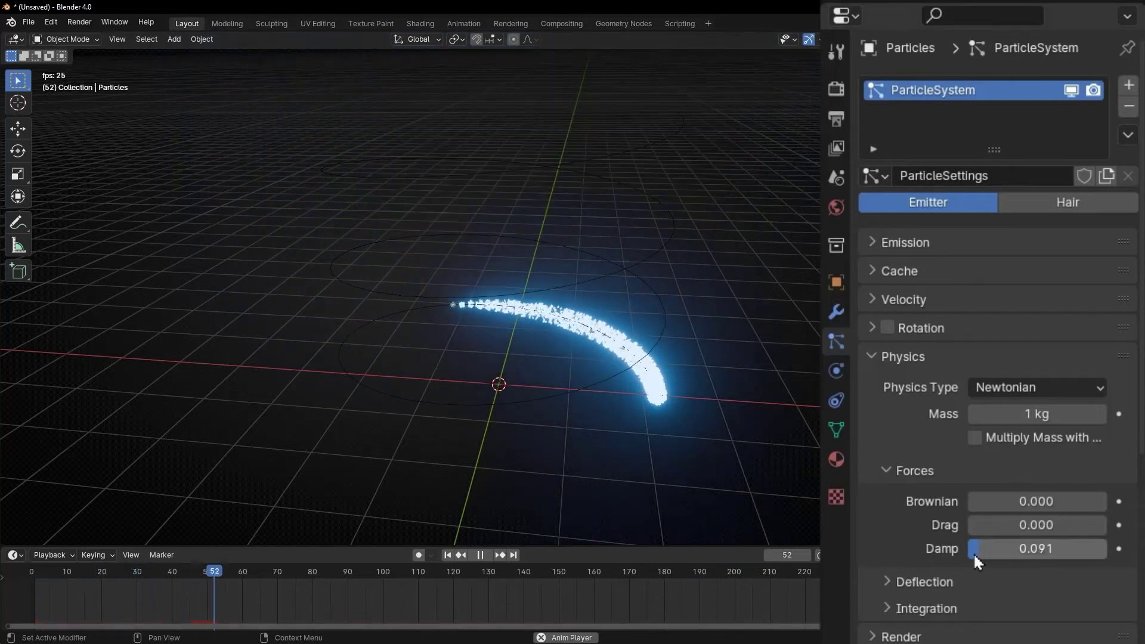
click(872, 300)
drag(985, 330, 1056, 330)
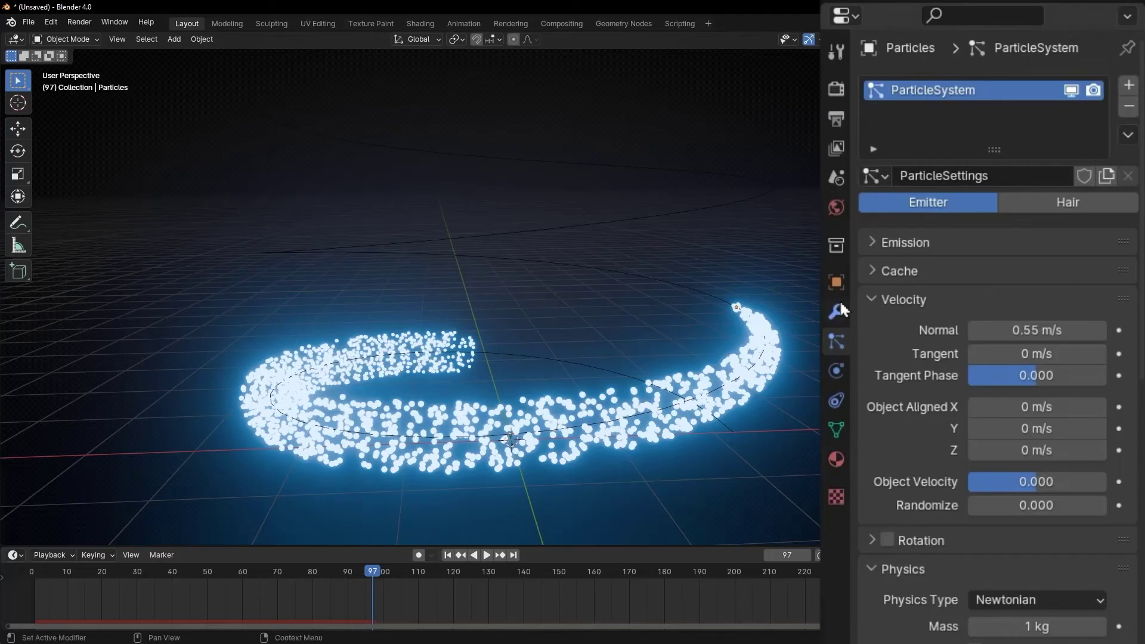
Step: Set Emission Lifetime Randomness to 1.000 and replay the trail from the first frame
click(871, 243)
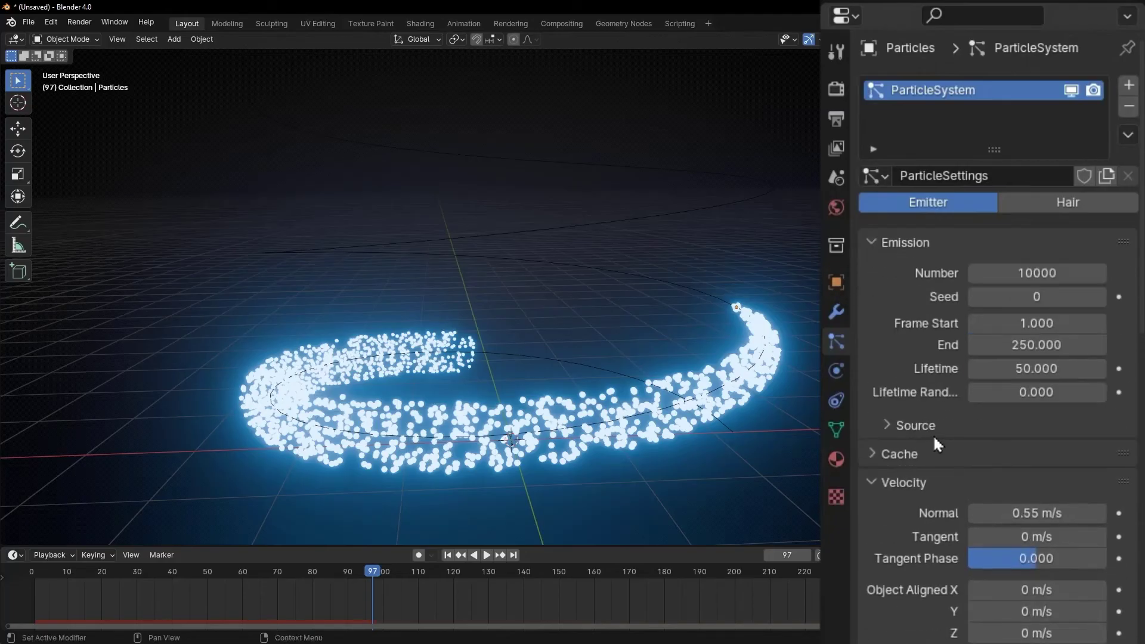
drag(1001, 390, 1106, 391)
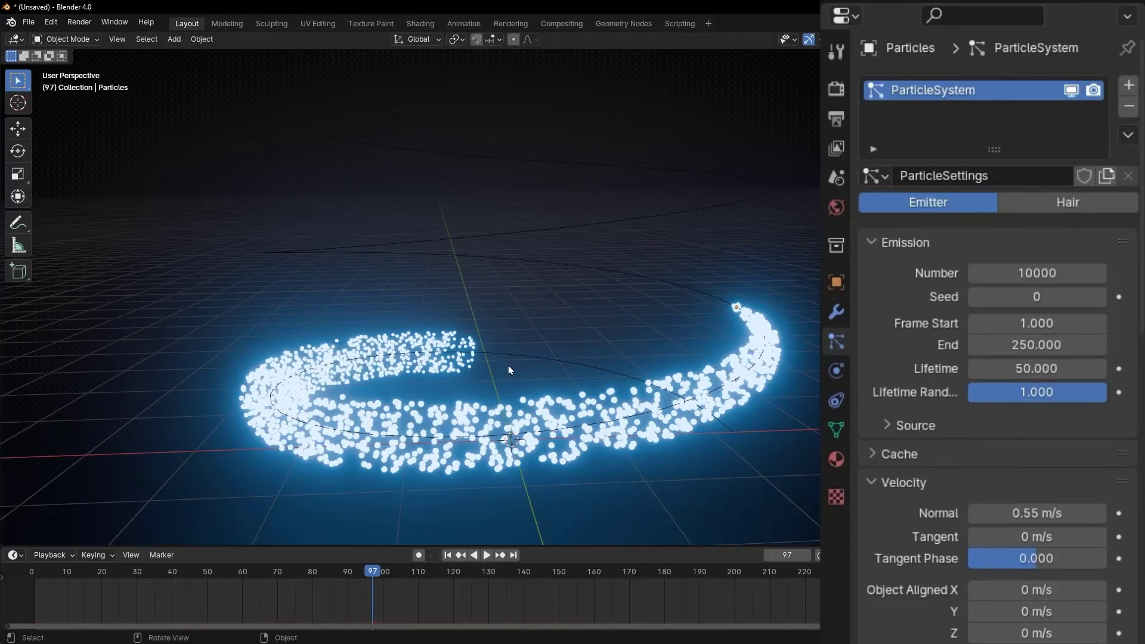
click(448, 555)
key(space)
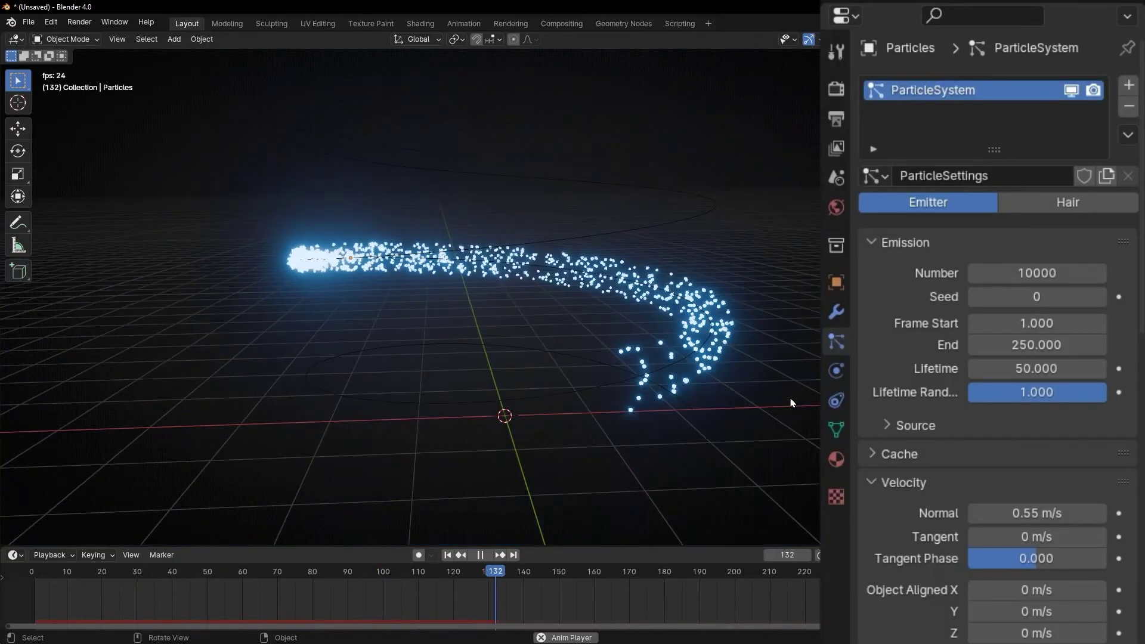
middle_drag(776, 396, 686, 365)
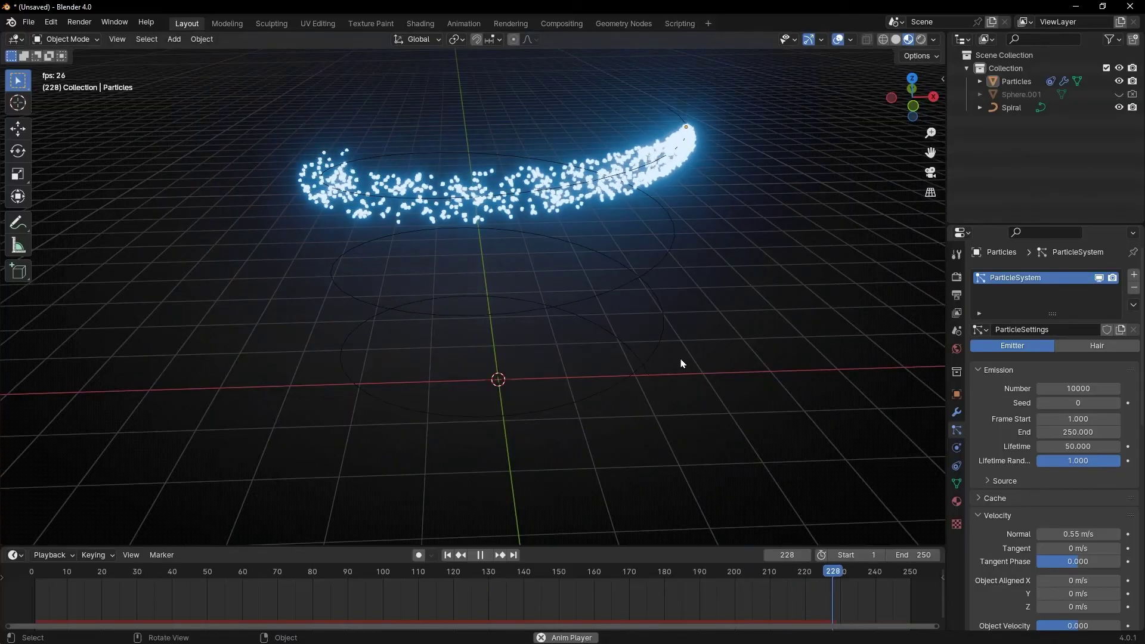
Step: Select the Spiral curve in Edit Mode and delete all of its vertices
key(space)
click(563, 306)
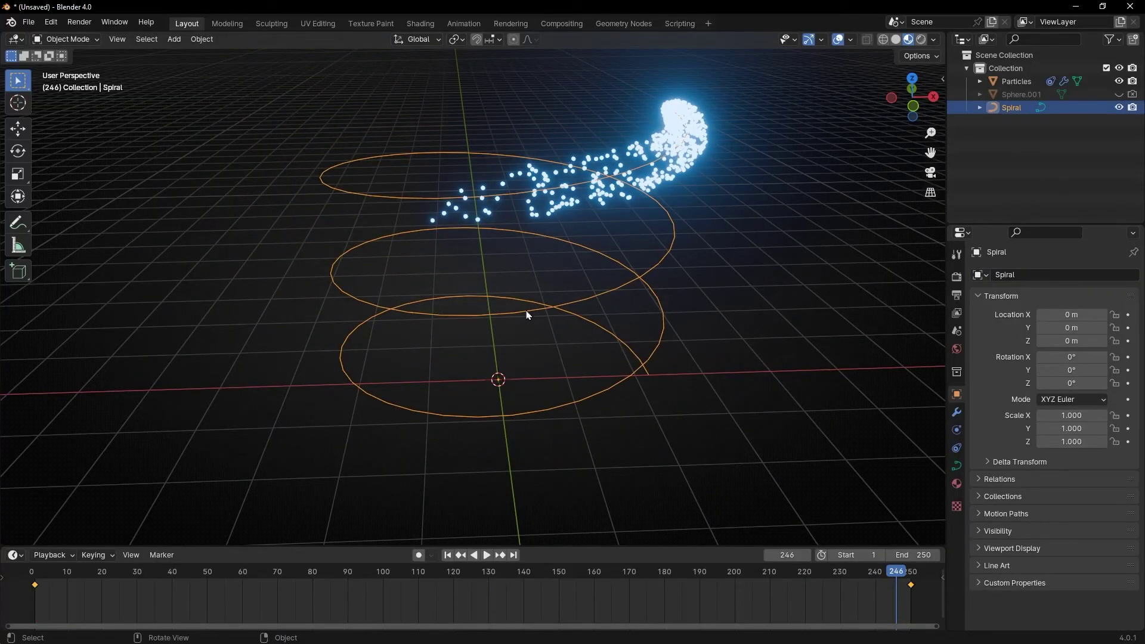
key(Tab)
key(x)
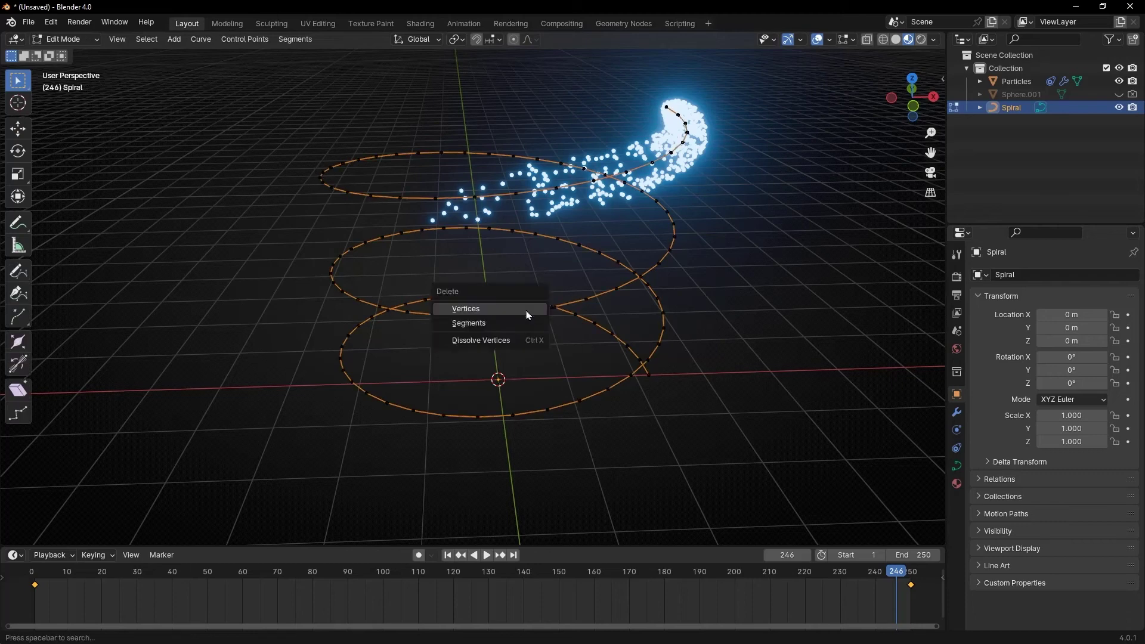
click(527, 315)
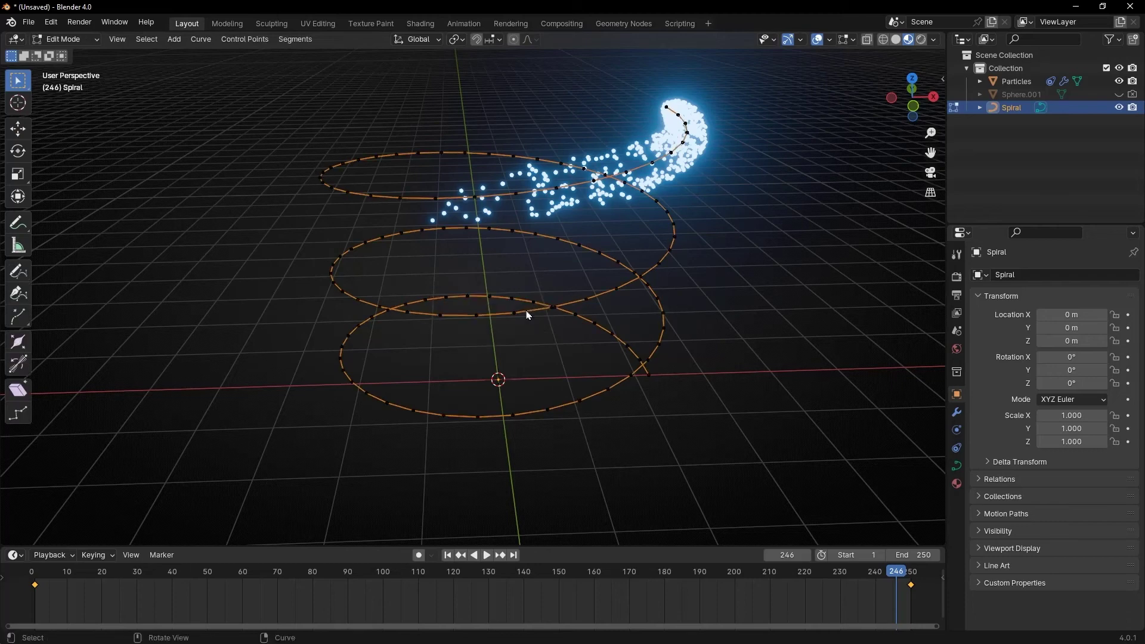
key(a)
key(x)
click(528, 315)
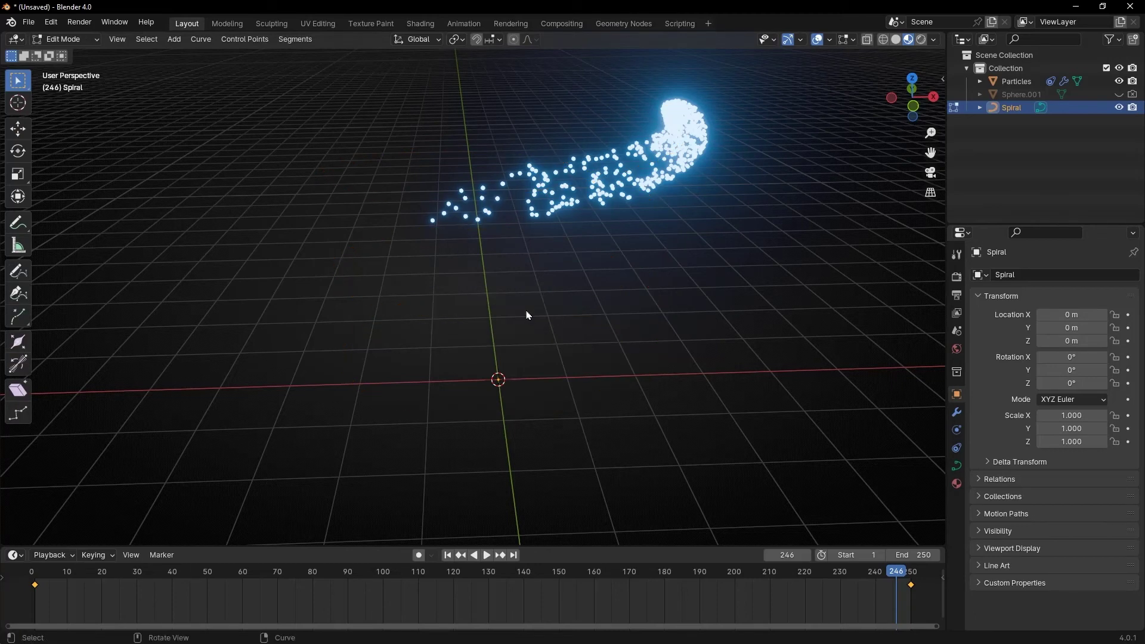
Step: Sketch a looping freehand path with the Draw tool and return to Object Mode
click(18, 272)
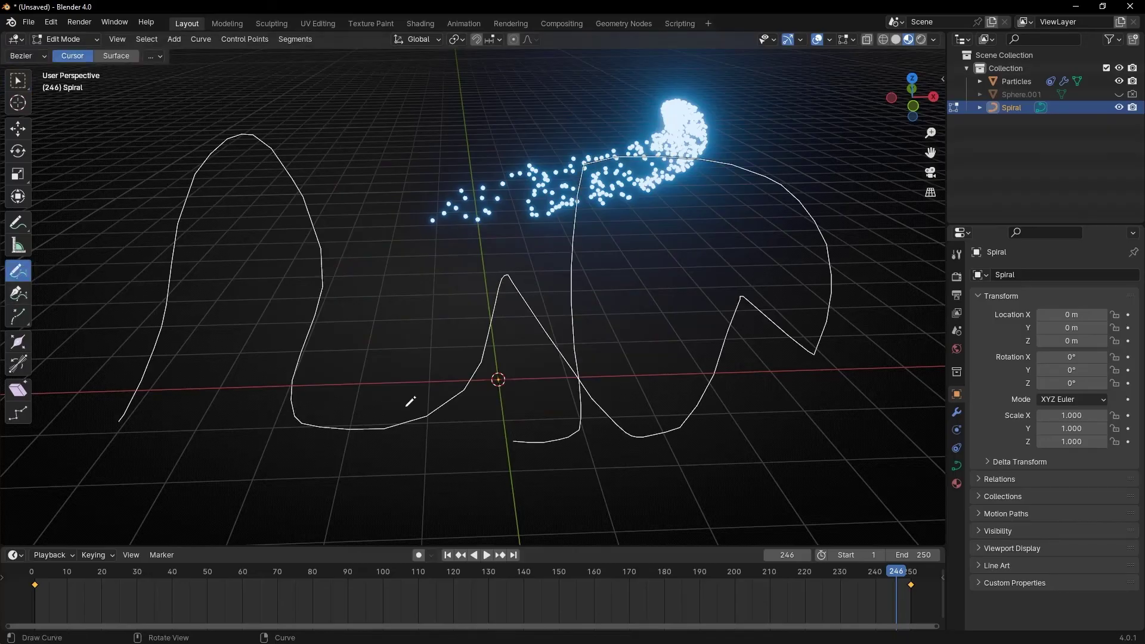
mouse_move(411, 401)
mouse_down()
mouse_move(413, 294)
mouse_move(344, 338)
mouse_up()
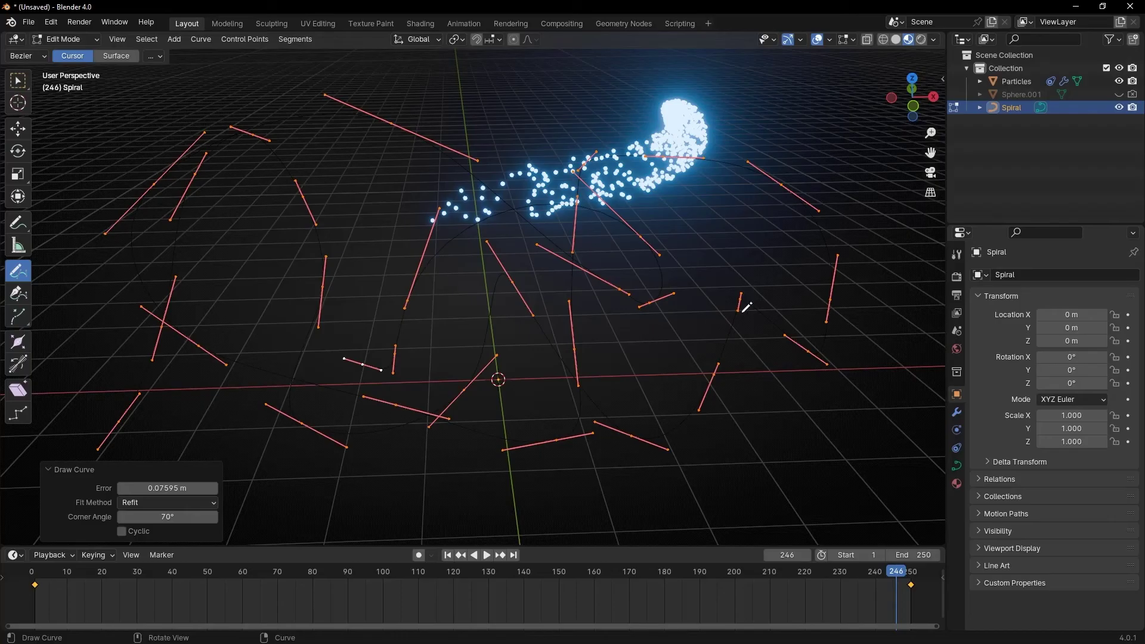
key(Tab)
Step: Replay from the first frame, deselect the curve, and orbit to follow the trail along the new path
click(447, 555)
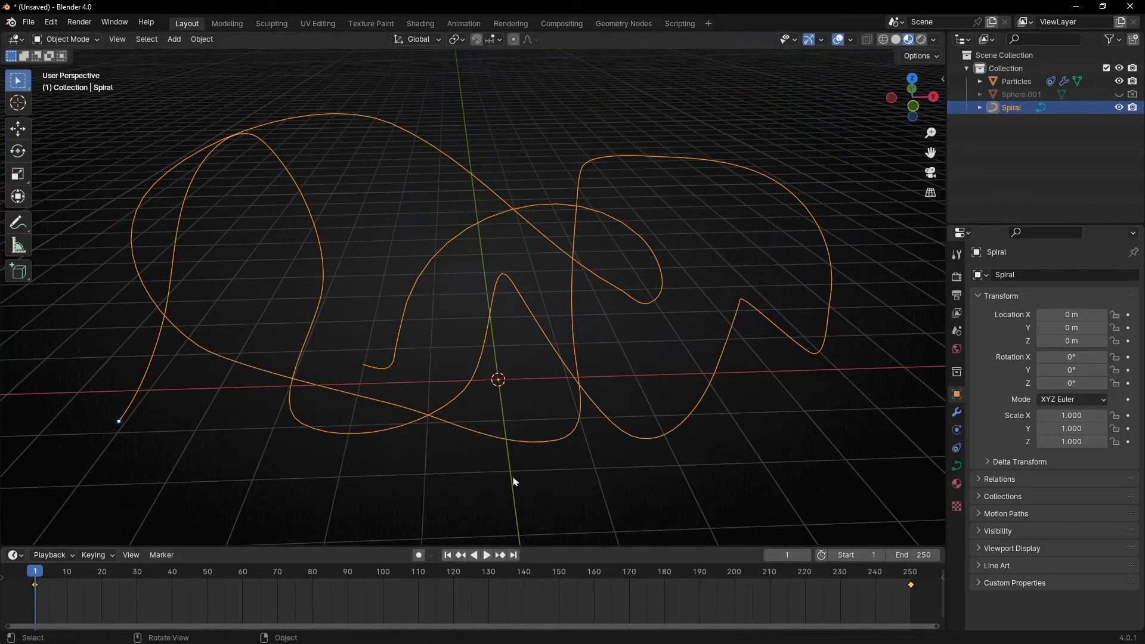
key(space)
click(253, 425)
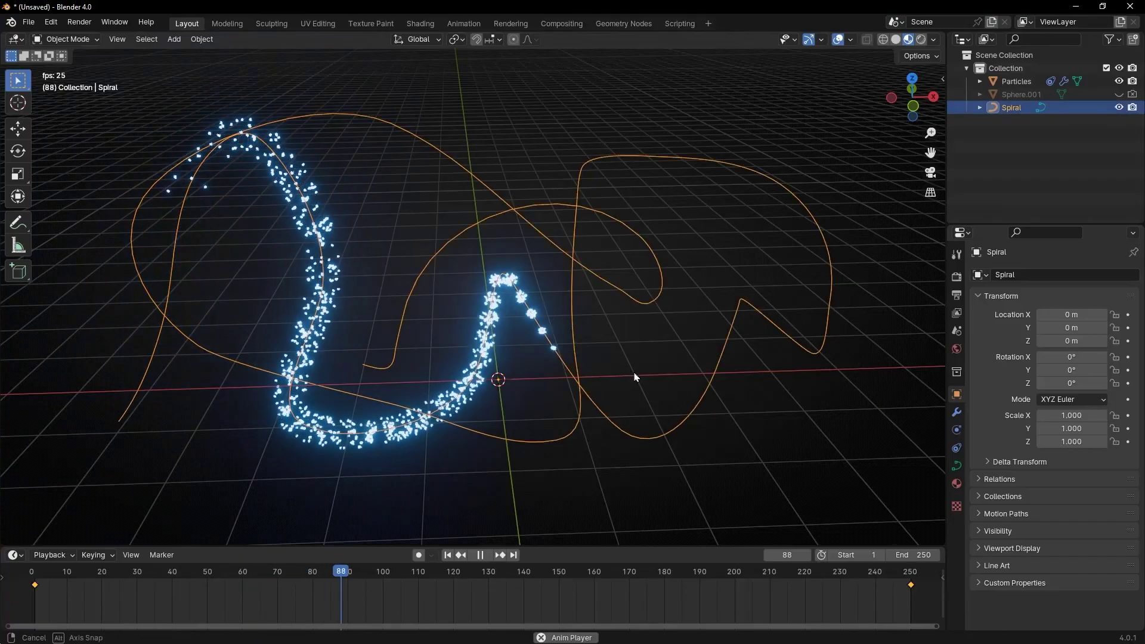
middle_drag(635, 377, 543, 320)
middle_drag(444, 333, 647, 355)
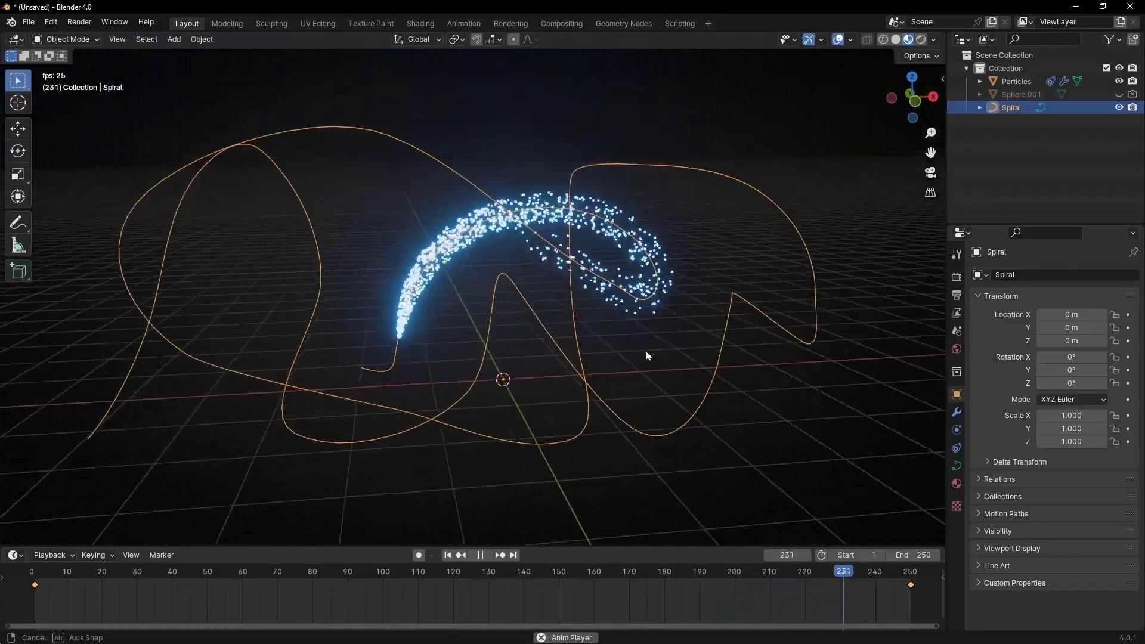